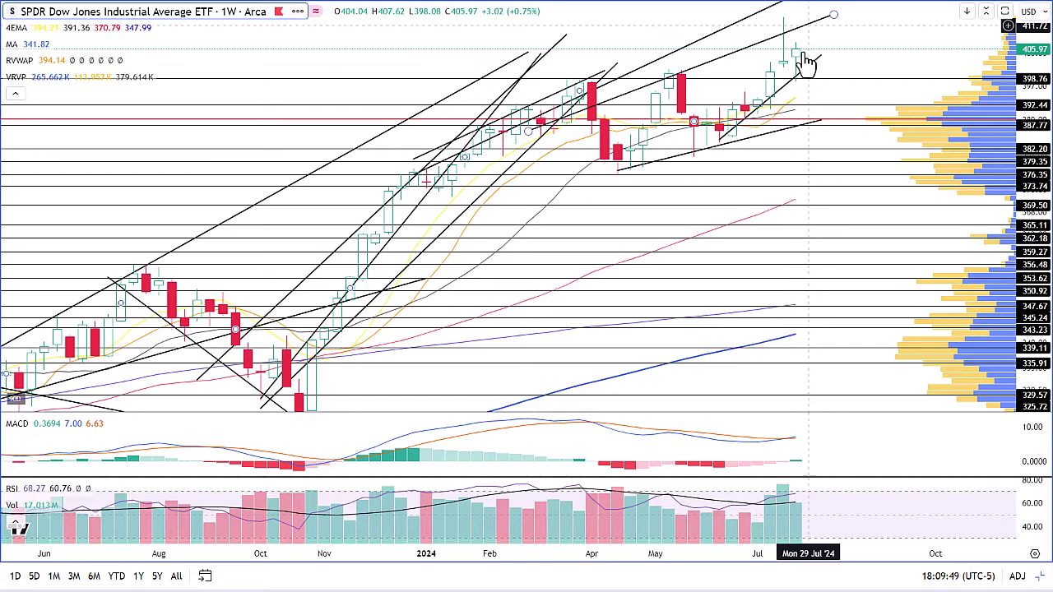
Step: Examine the SPDR Dow Jones Industrial Average ETF's weekly and daily candles around the 398.76 level and the rising trendline
drag(806, 61, 802, 86)
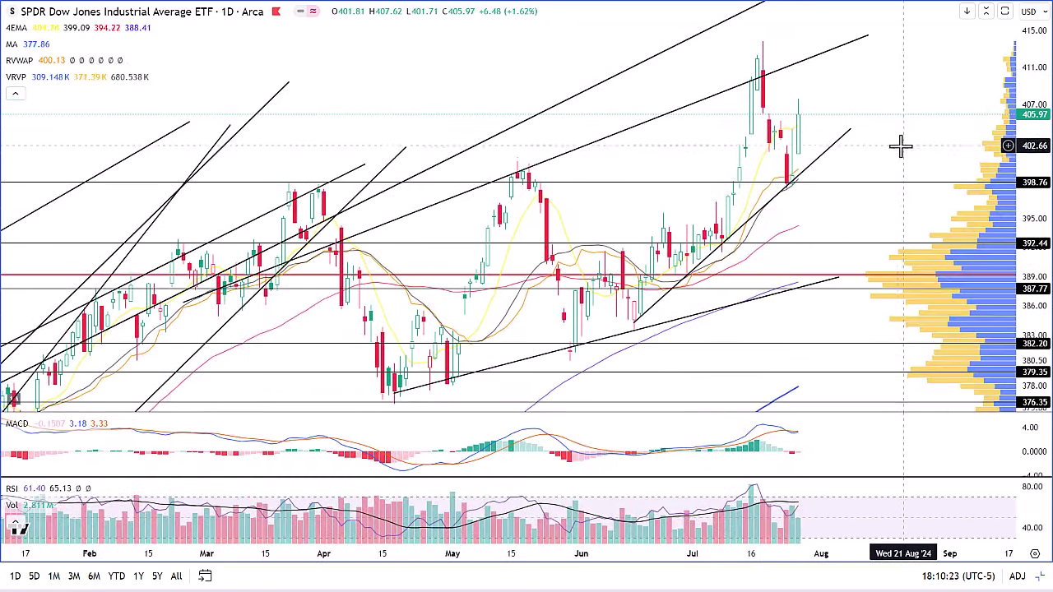
click(788, 189)
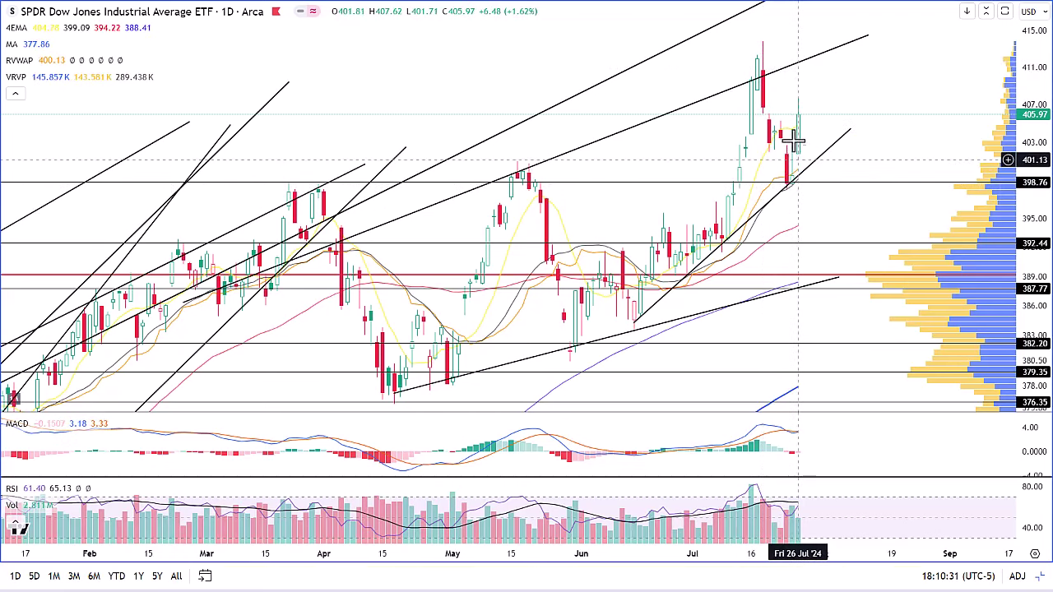
click(793, 191)
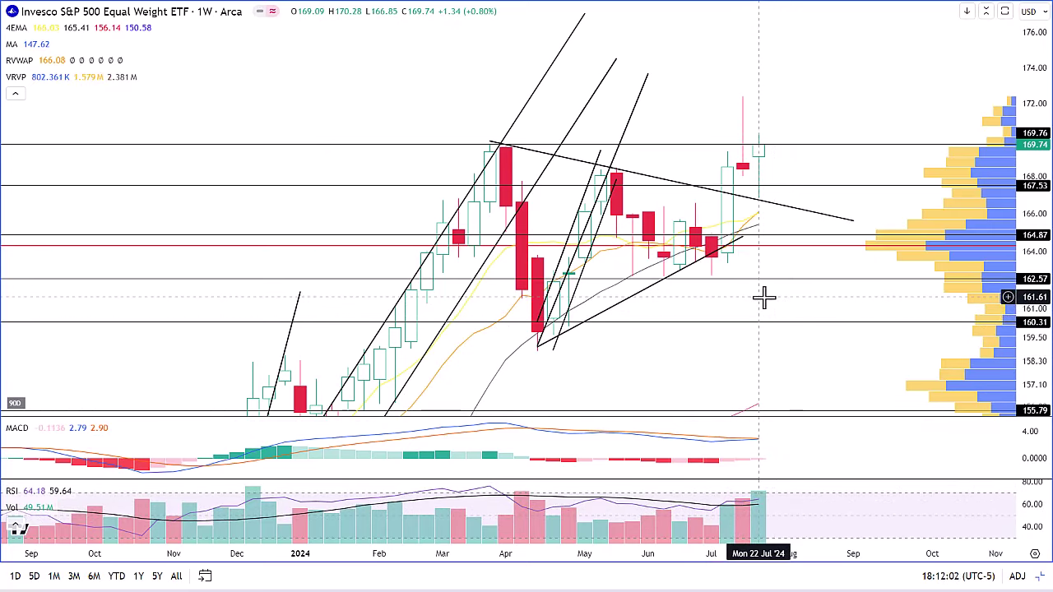
Step: Switch the Invesco S&P 500 Equal Weight ETF chart to the 1D timeframe and examine its July price action
text(1D)
key(Return)
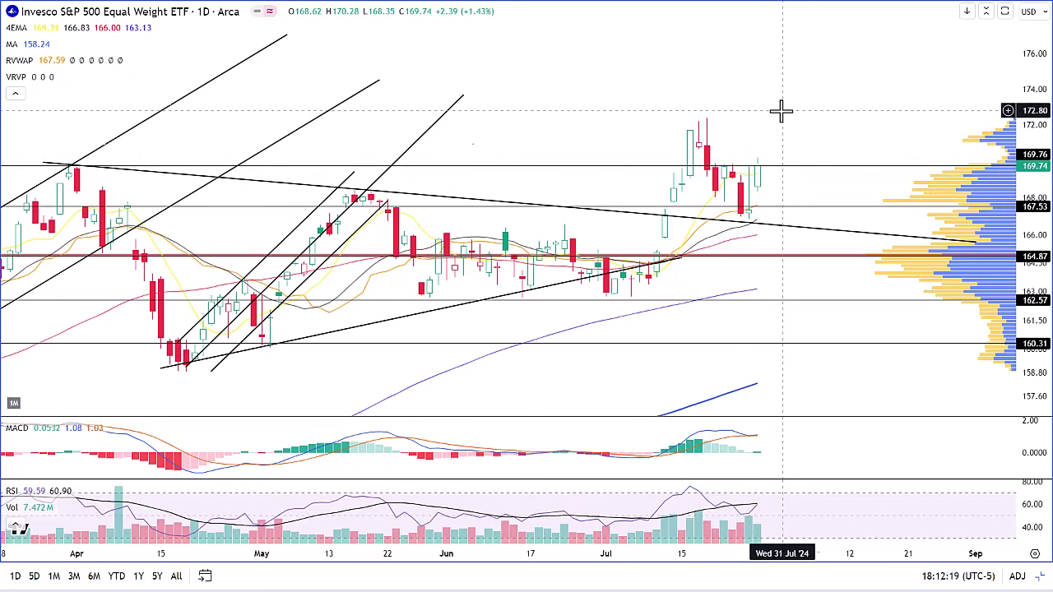
scroll(781, 108, down, 2)
scroll(805, 116, right, 1)
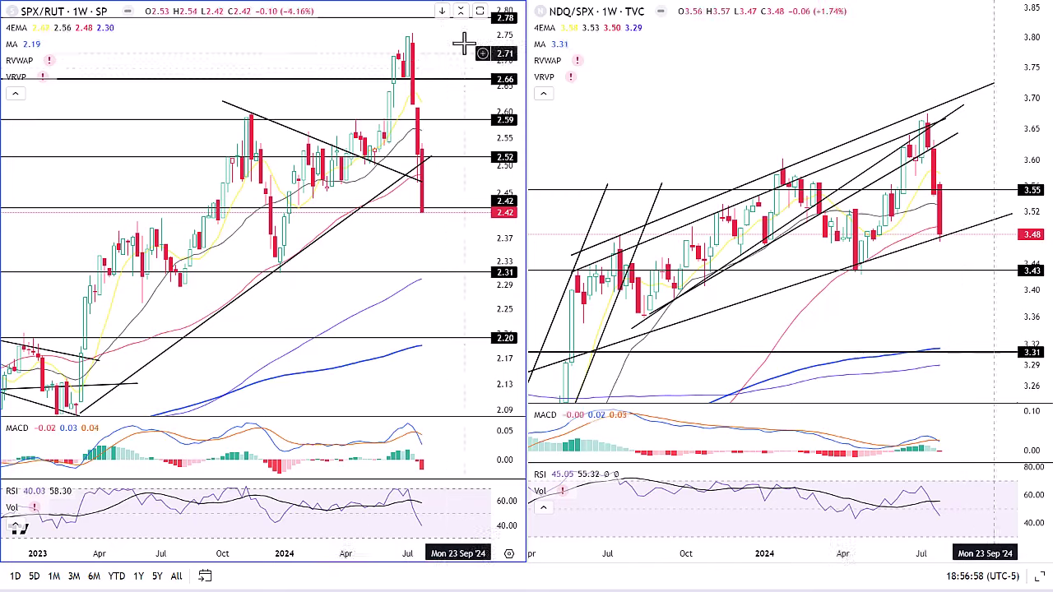
Step: Examine the SPX/RUT weekly ratio chart, comparing the latest candles with the 2.42 level, trendlines and moving averages
scroll(486, 48, down, 2)
drag(486, 51, 475, 92)
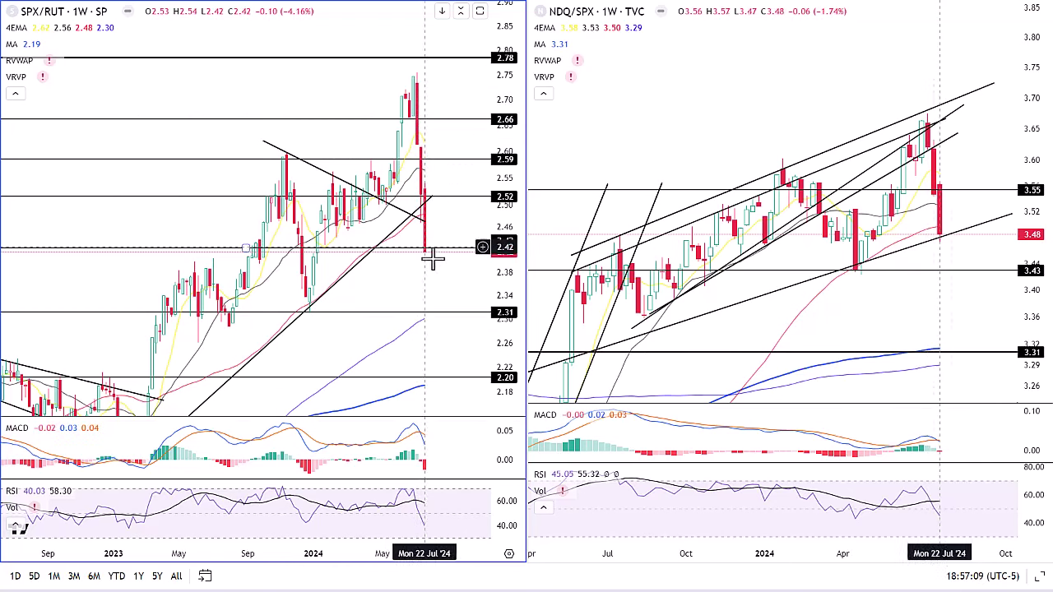
scroll(447, 288, up, 2)
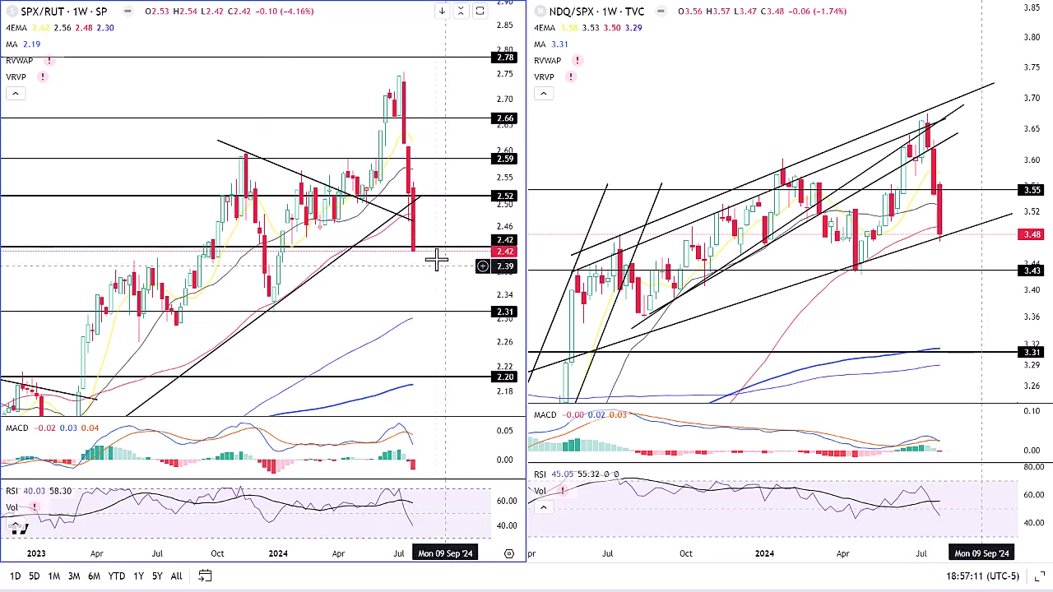
drag(437, 258, 431, 234)
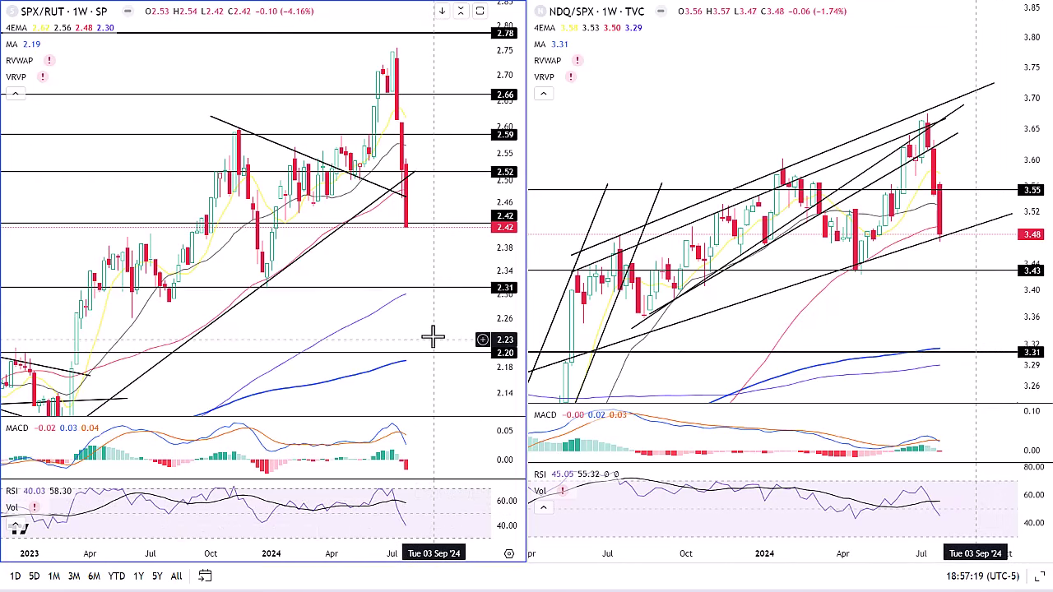
scroll(481, 280, down, 2)
drag(481, 280, 449, 305)
scroll(438, 303, up, 1)
scroll(1032, 304, down, 1)
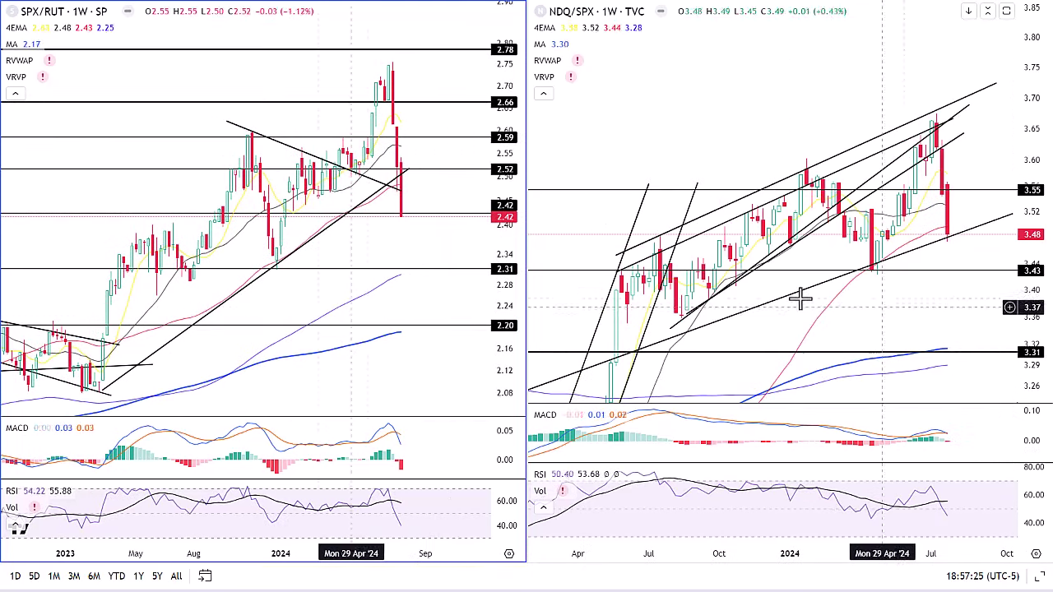
Step: Widen the NDQ/SPX chart and examine its latest weekly candles against the lower rising trendline and the 3.43 level
drag(528, 301, 446, 301)
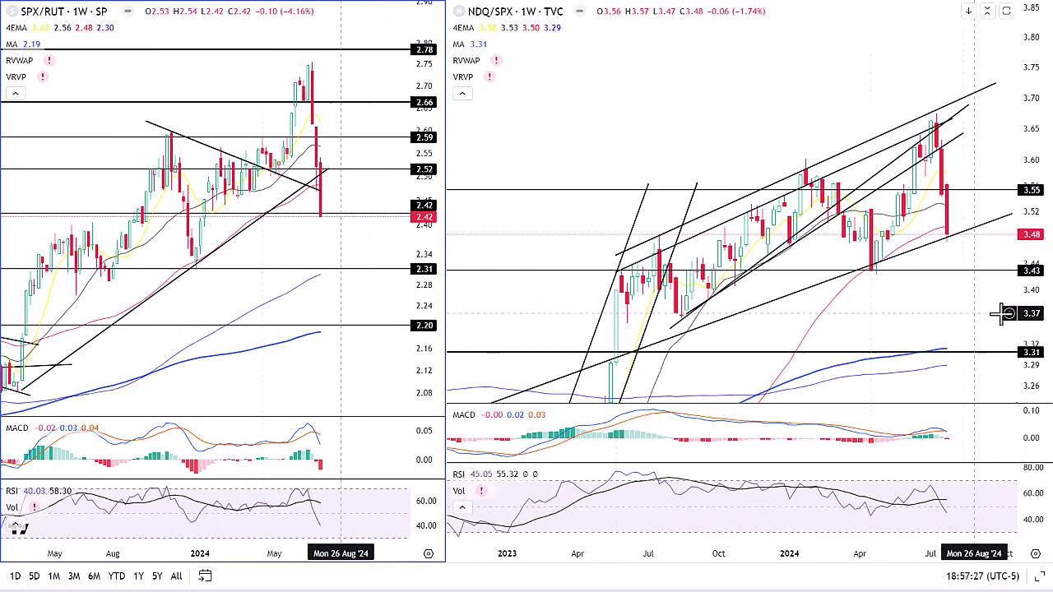
drag(930, 313, 873, 310)
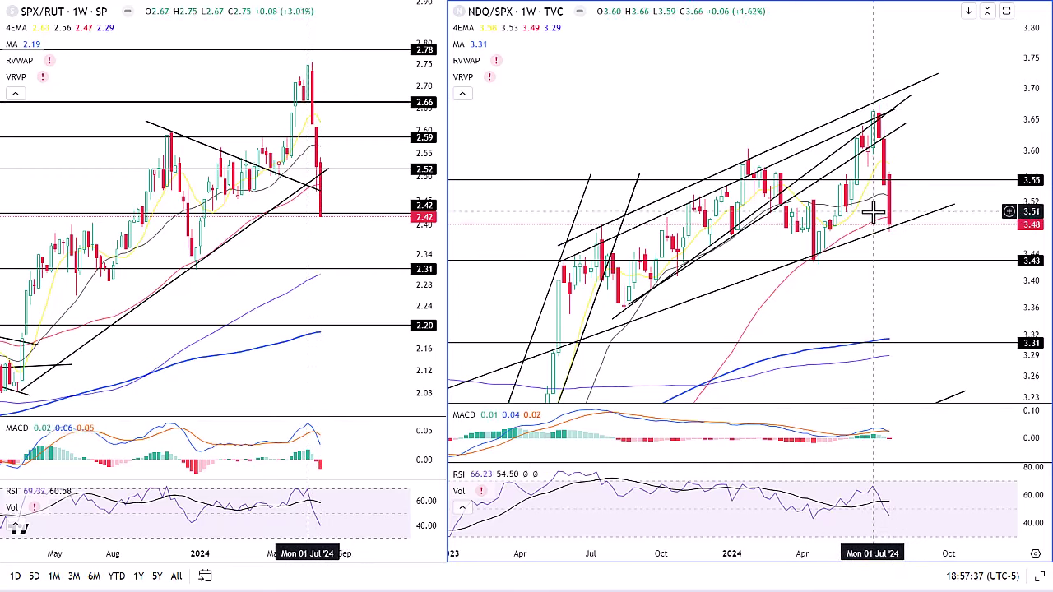
scroll(905, 212, up, 3)
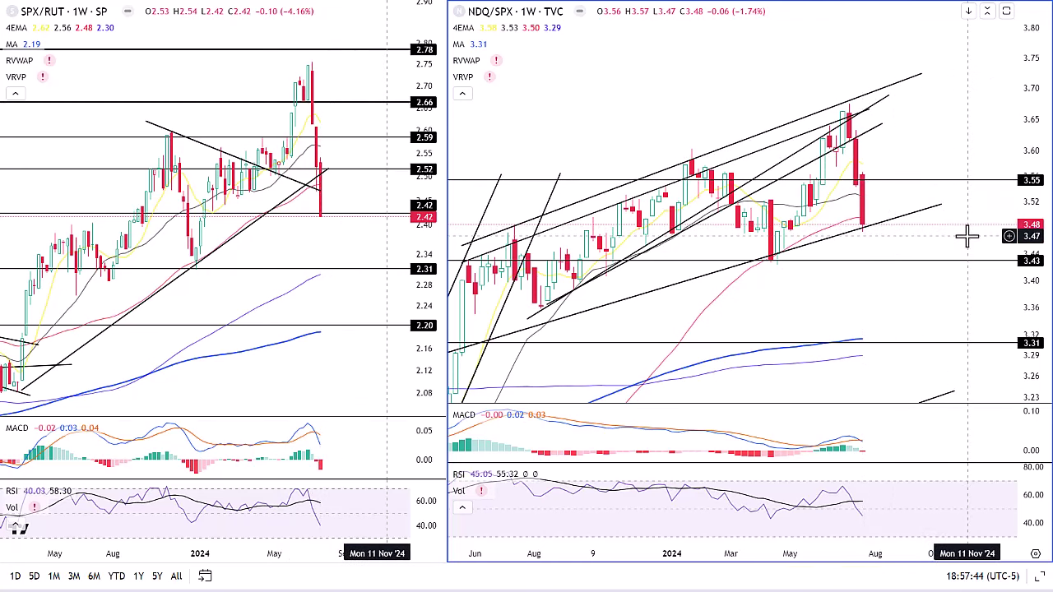
scroll(967, 238, down, 2)
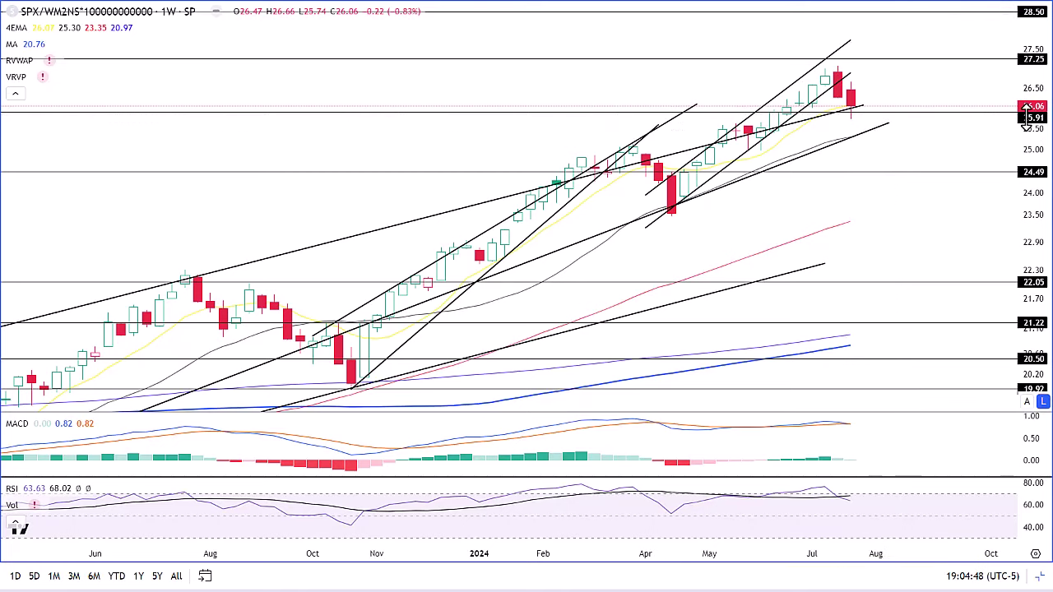
Step: Examine the weekly chart of SPX relative to the M2 money supply around the 25.91 level and the rising trendlines
scroll(868, 140, up, 3)
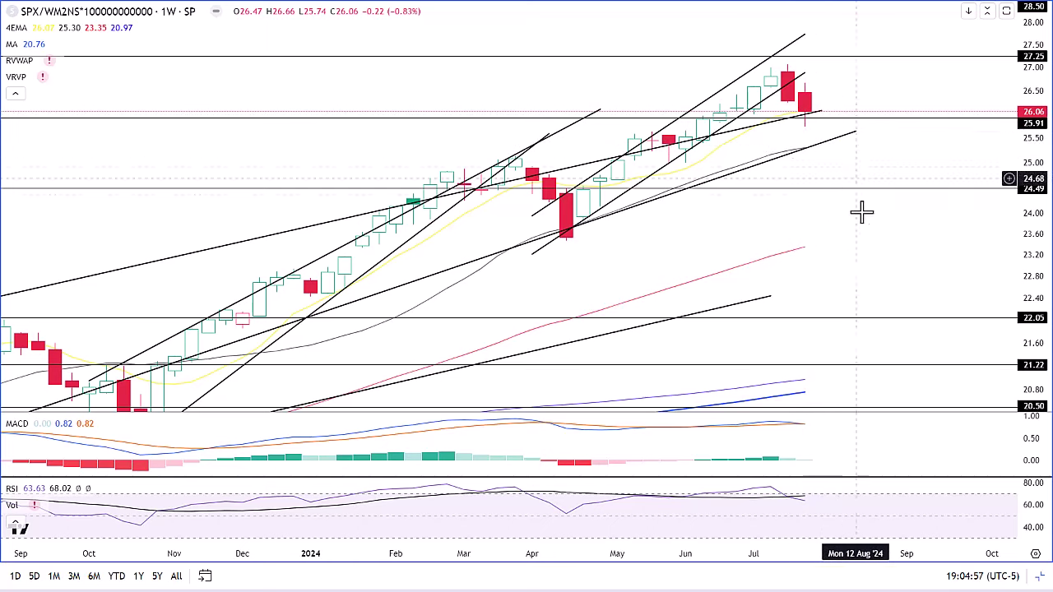
scroll(862, 404, down, 3)
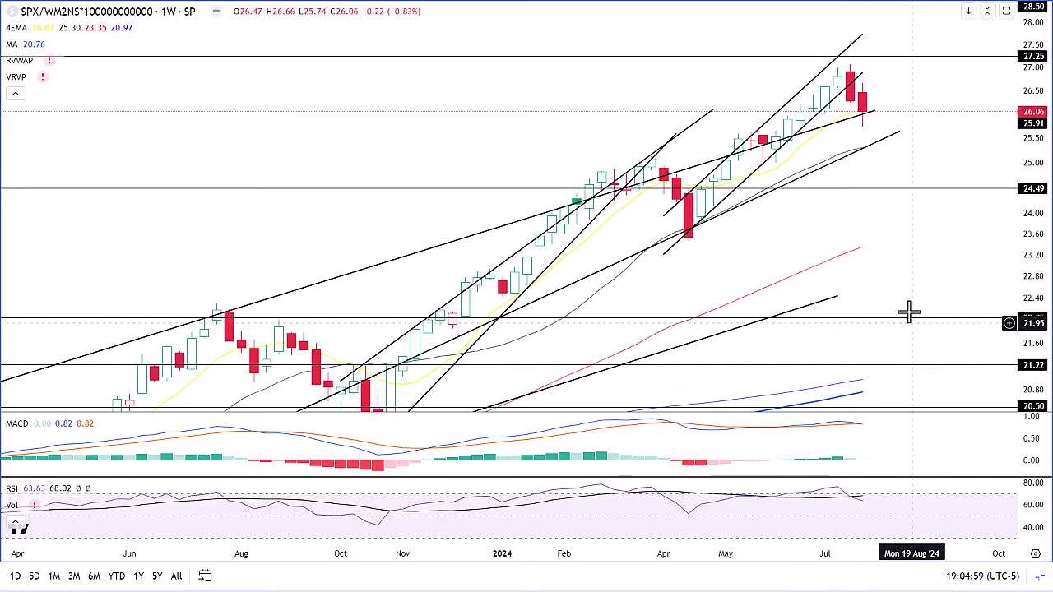
drag(910, 312, 809, 251)
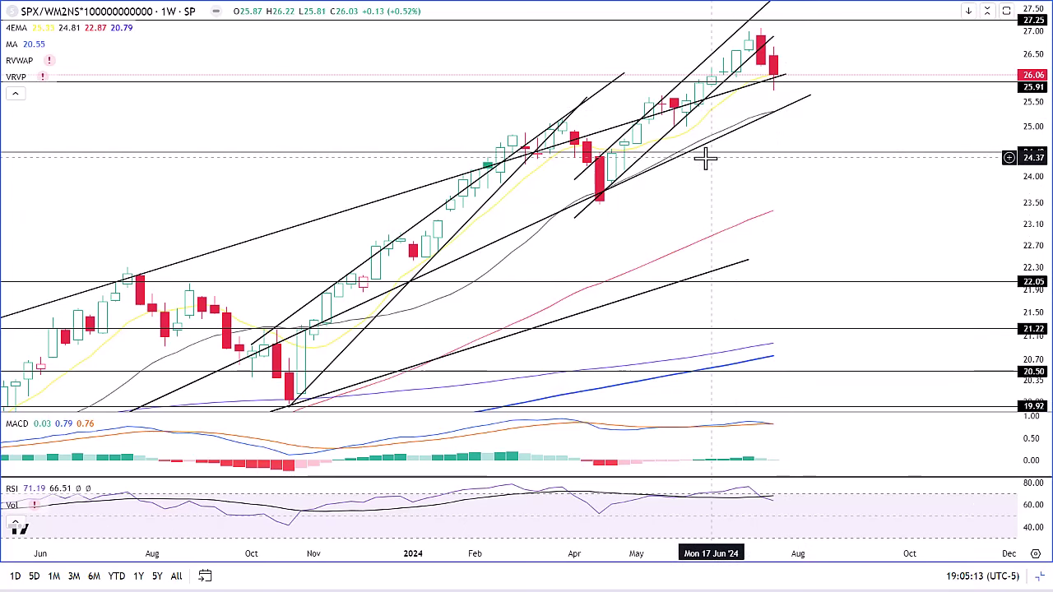
scroll(823, 191, down, 2)
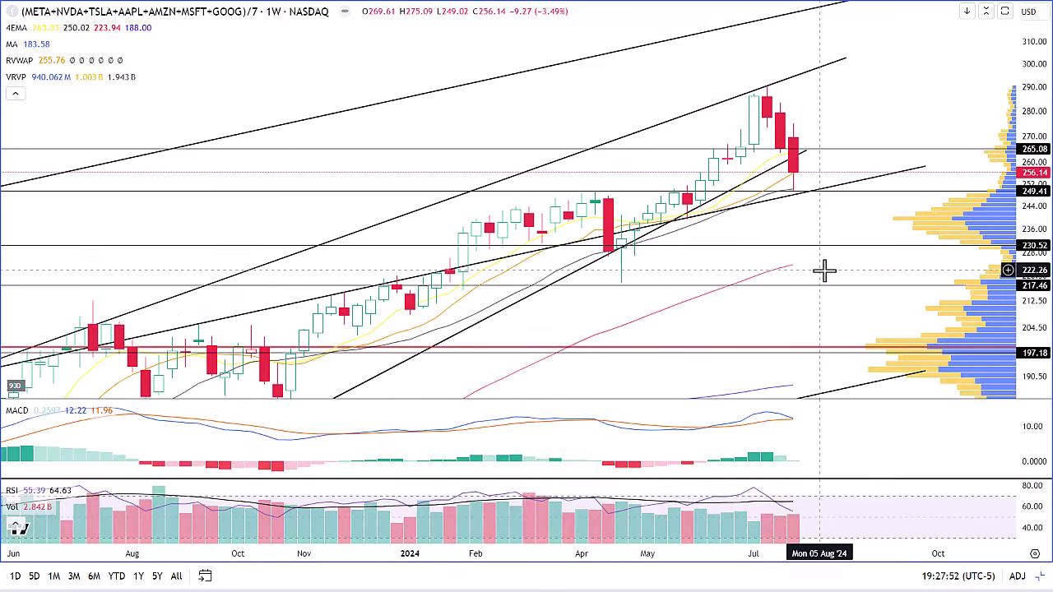
Step: Examine the Magnificent Seven average's weekly price, volume and RSI near the 249.41 level and compare them with earlier history
drag(823, 272, 811, 266)
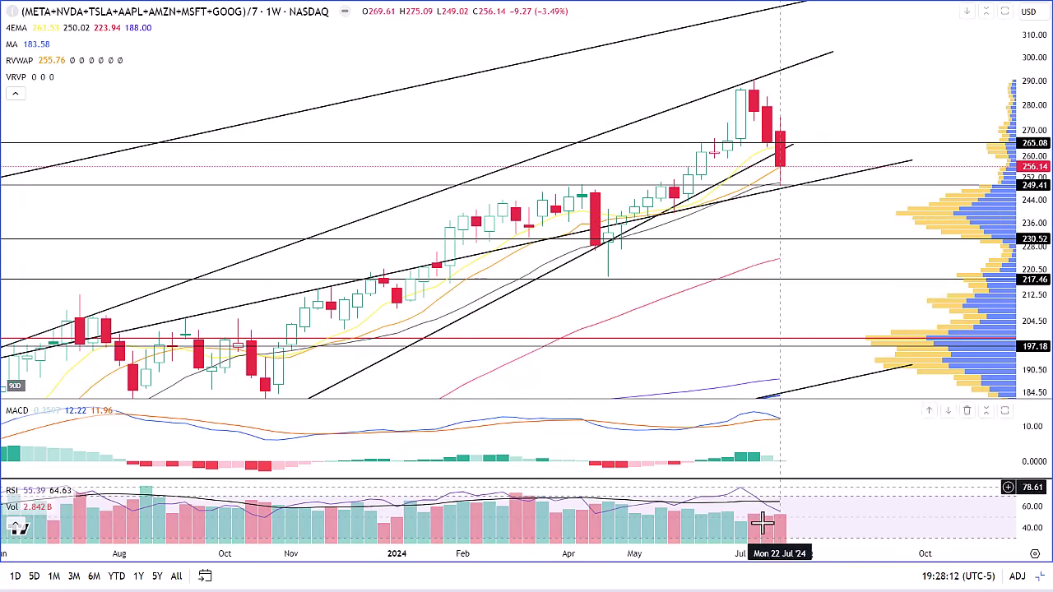
scroll(799, 492, down, 5)
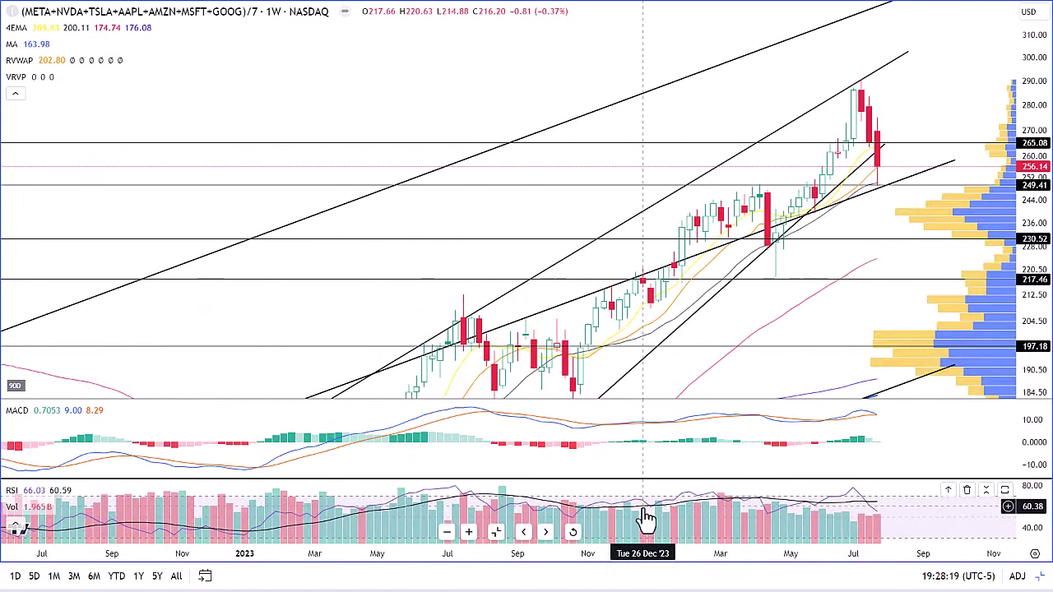
scroll(856, 358, up, 3)
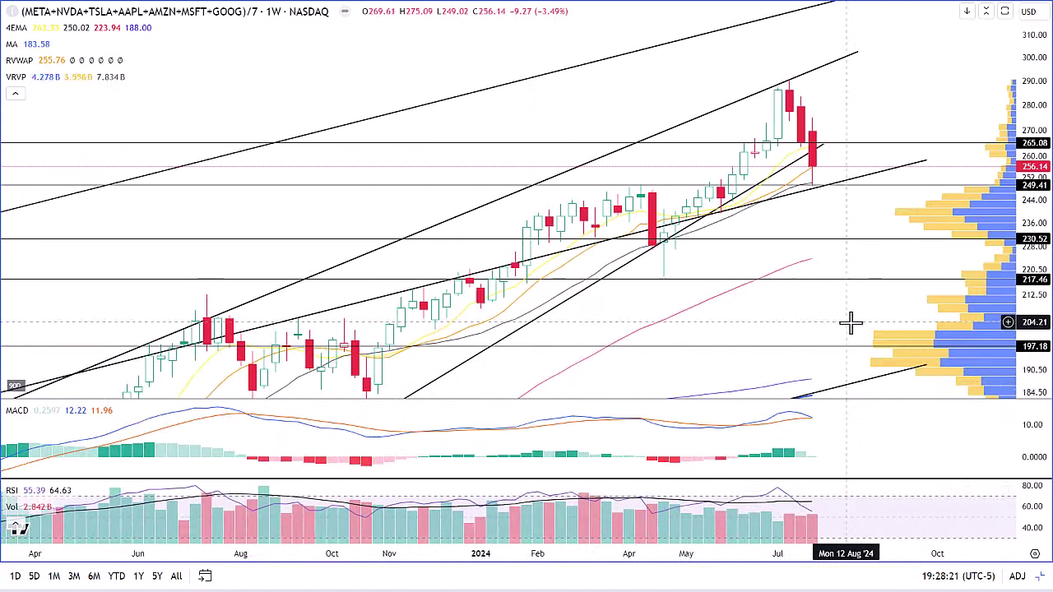
scroll(790, 321, right, 2)
scroll(826, 349, right, 1)
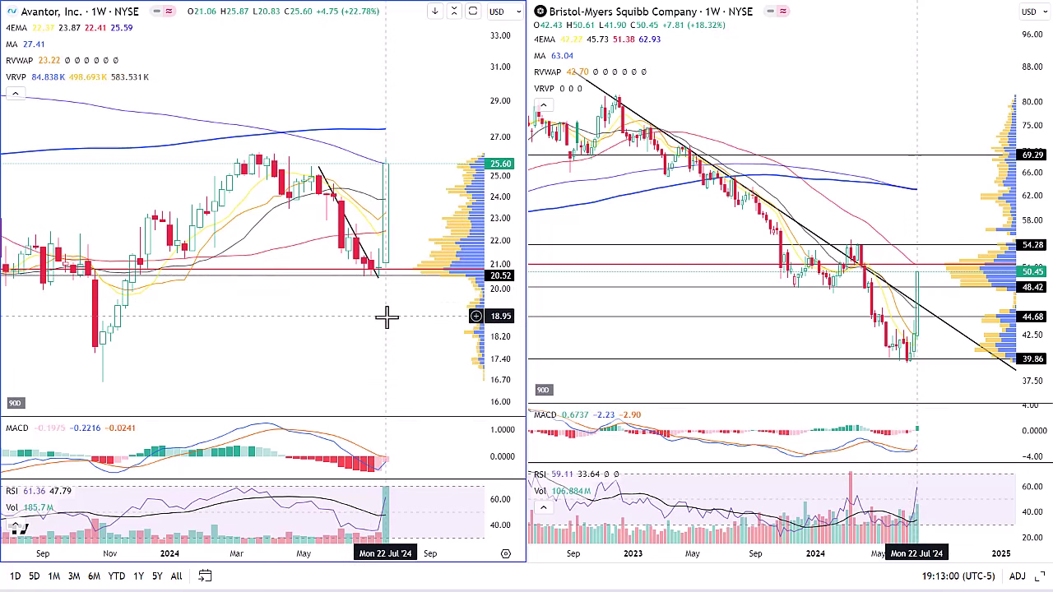
Step: Examine Avantor's weekly chart, including its latest candle, volume and MACD, against the preceding months
scroll(395, 319, up, 2)
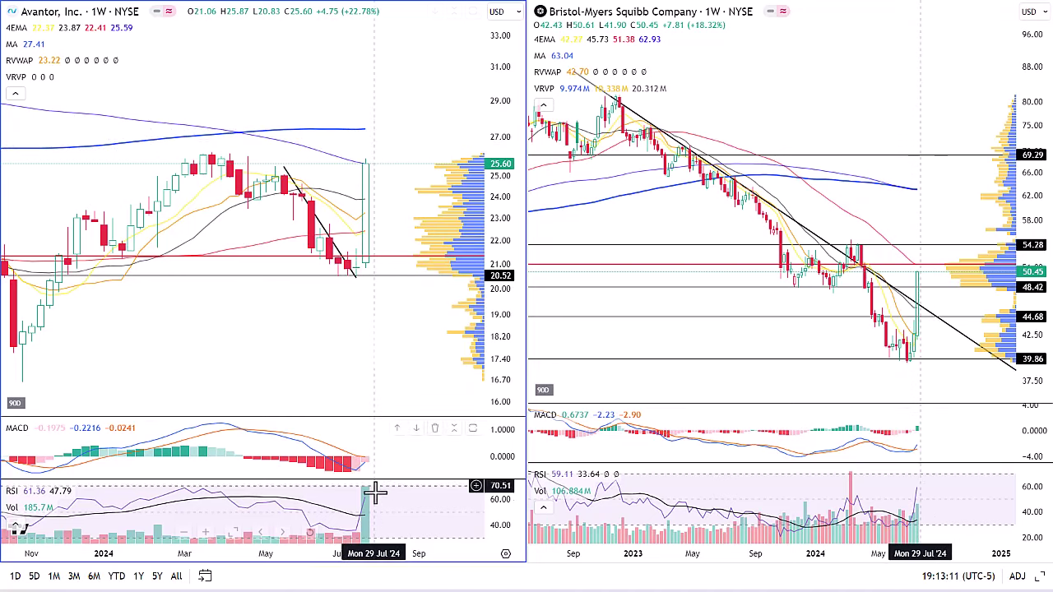
scroll(383, 486, down, 2)
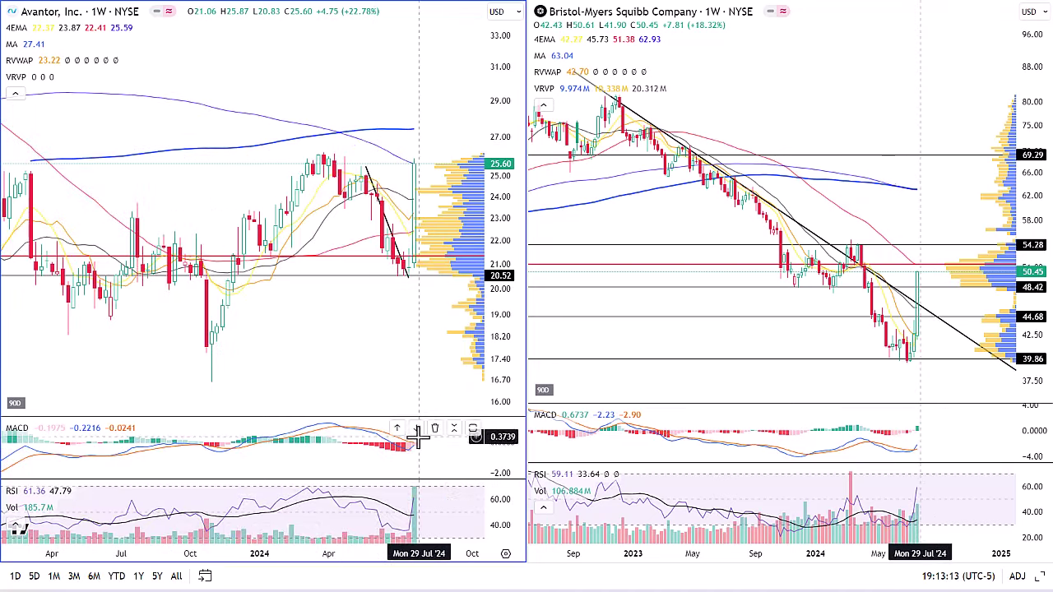
scroll(400, 353, up, 2)
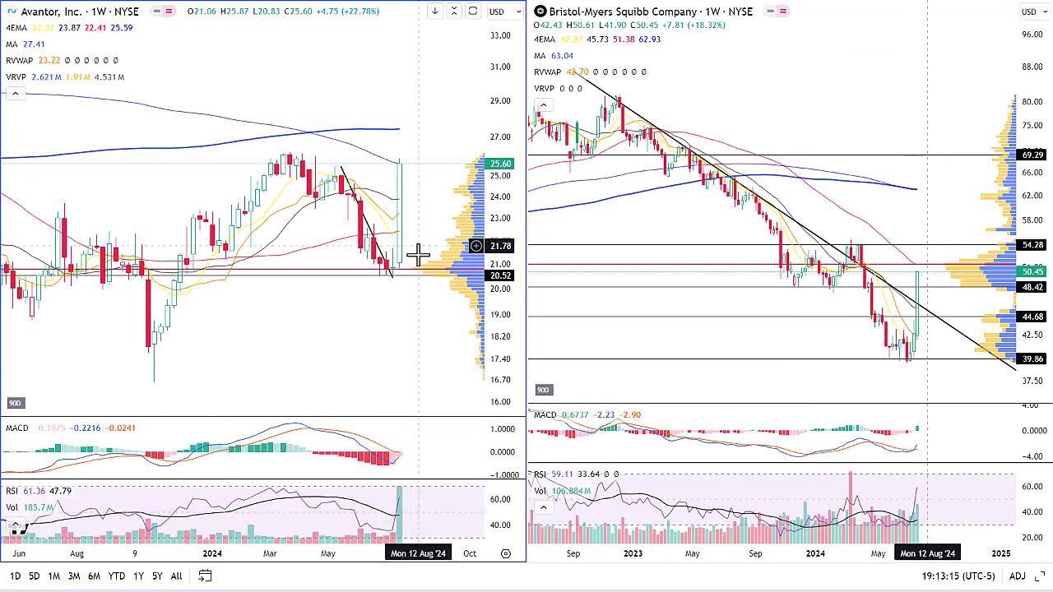
scroll(415, 279, up, 2)
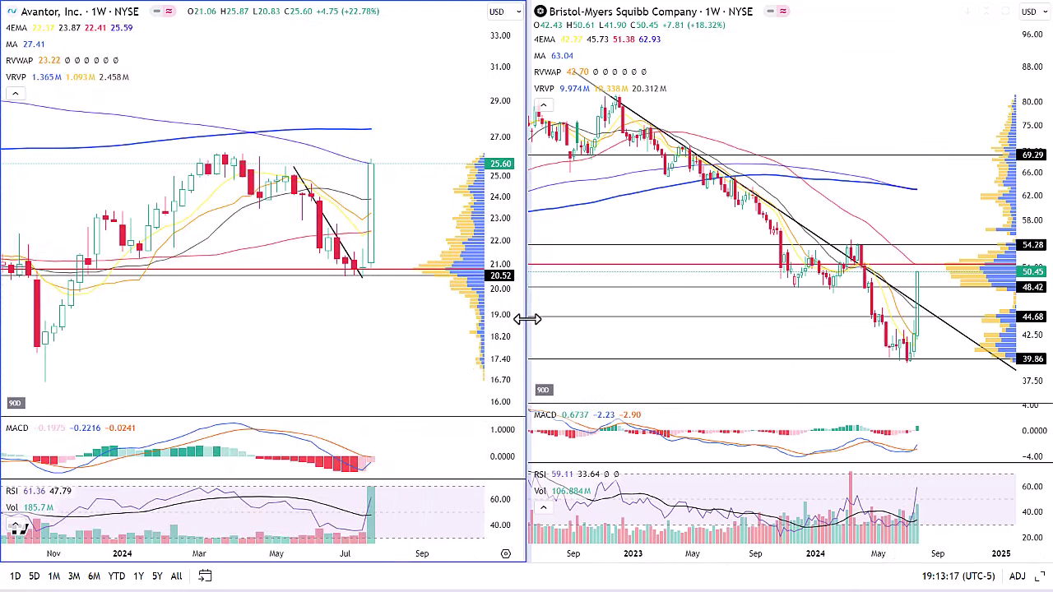
Step: Widen the Bristol-Myers Squibb chart and examine its latest weekly candles against the descending trendline and nearby horizontal levels
drag(528, 319, 441, 319)
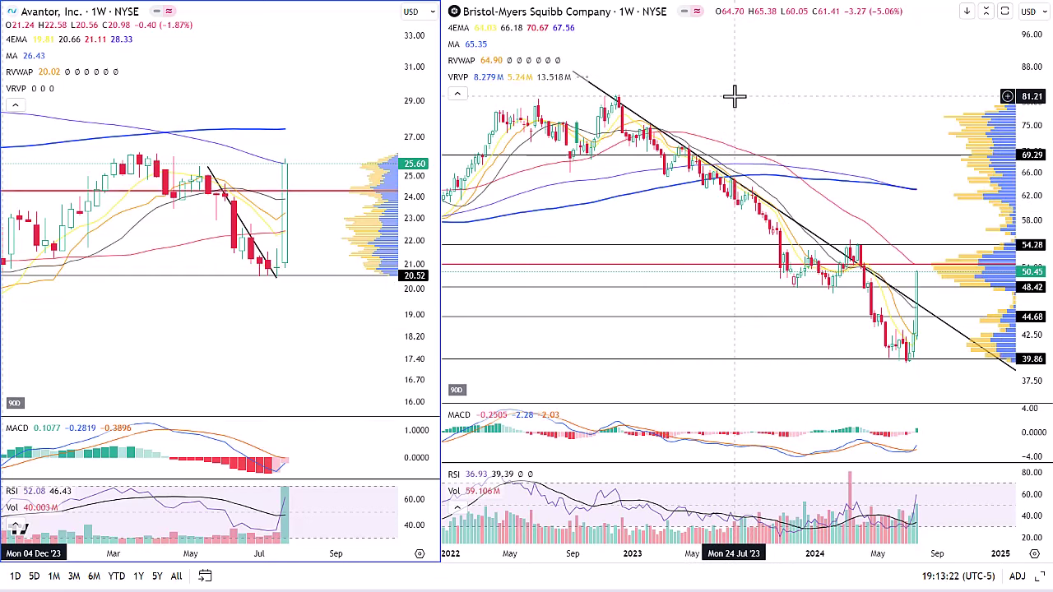
scroll(735, 96, up, 2)
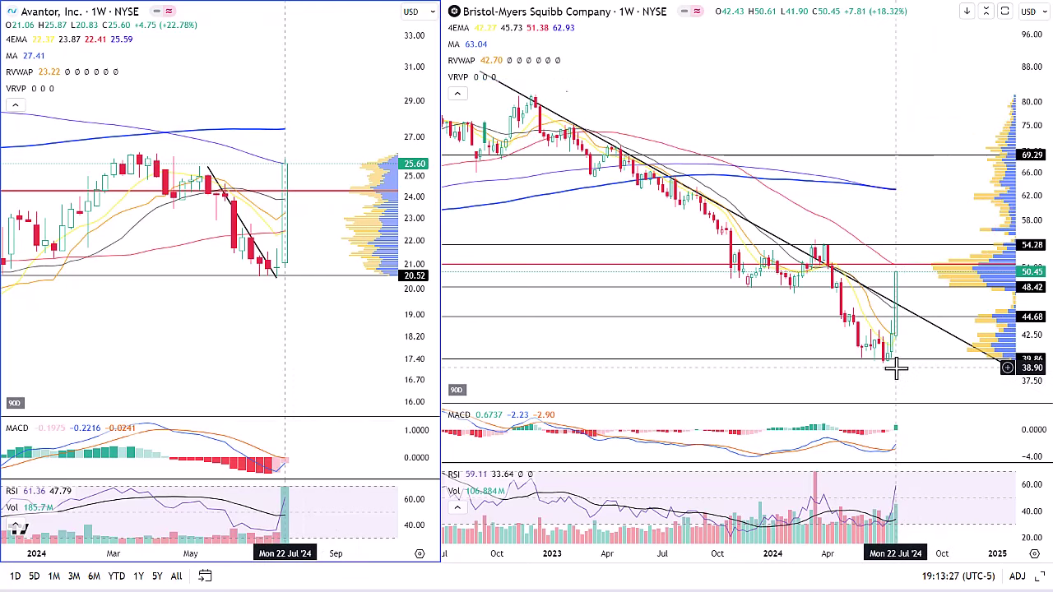
scroll(900, 368, down, 1)
scroll(900, 367, right, 2)
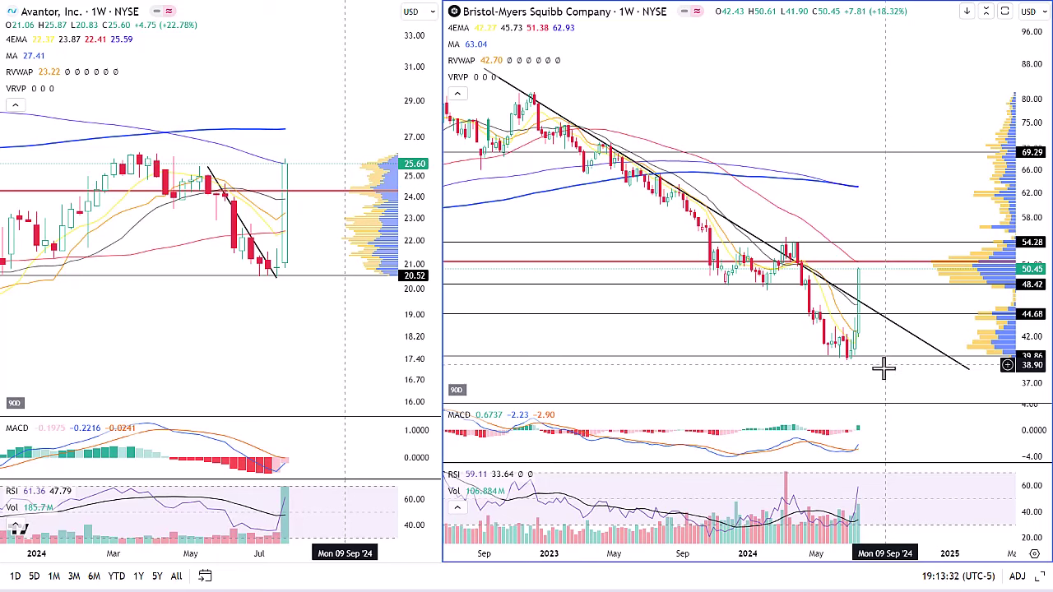
scroll(858, 398, up, 1)
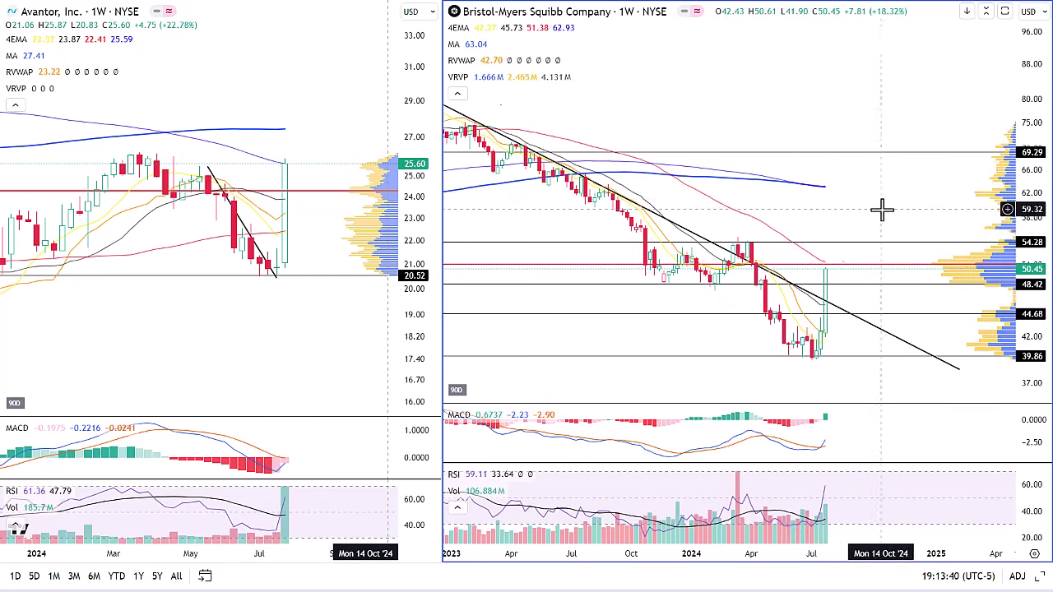
Step: Review Bristol-Myers Squibb's long-term weekly history back to 2017, returning to the recent candles
scroll(892, 205, down, 5)
scroll(893, 206, down, 2)
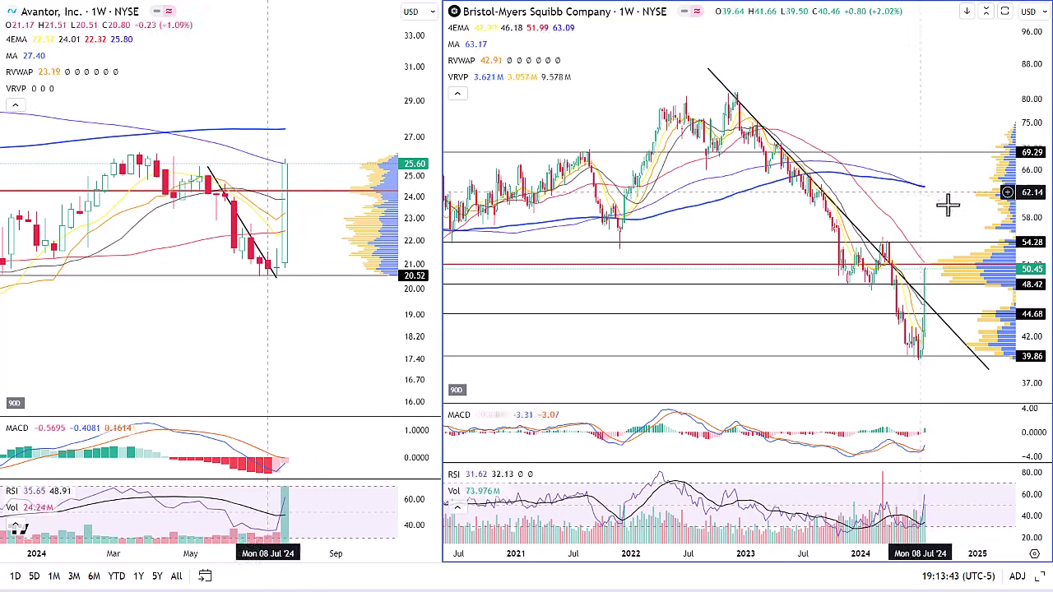
scroll(952, 204, down, 5)
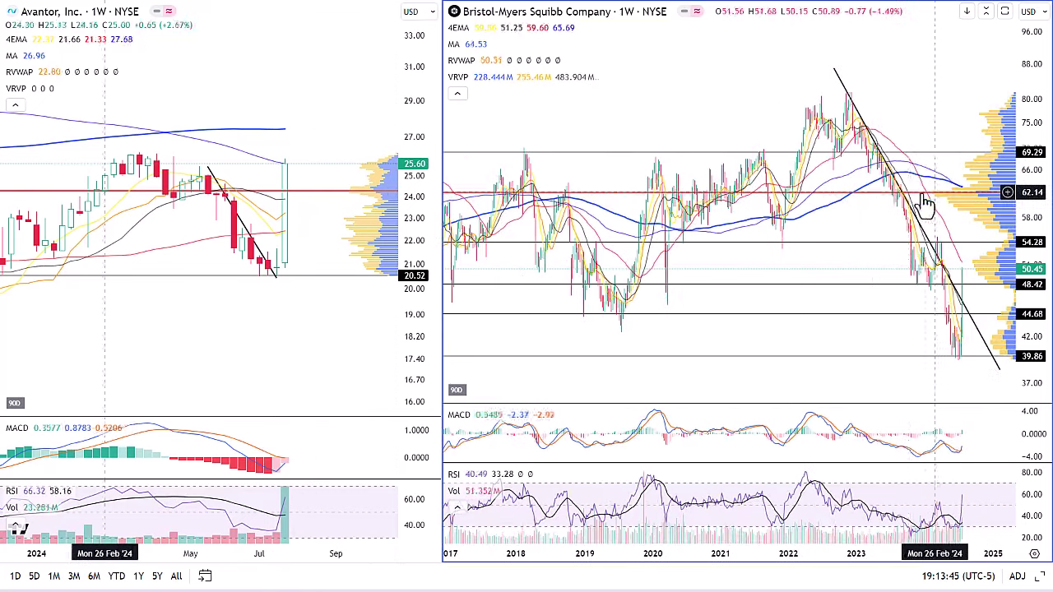
scroll(854, 220, up, 7)
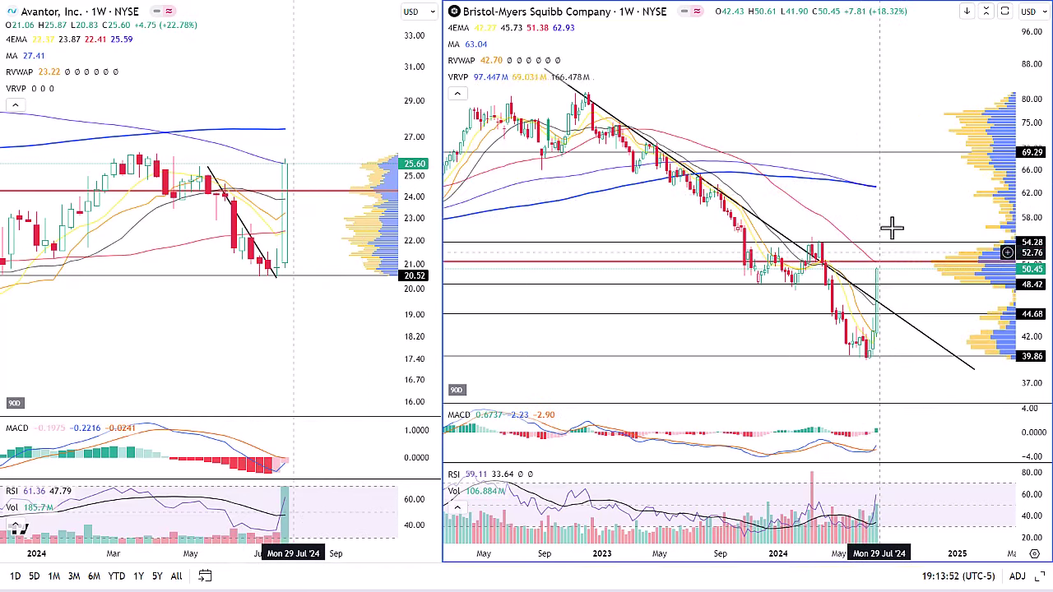
scroll(897, 206, up, 1)
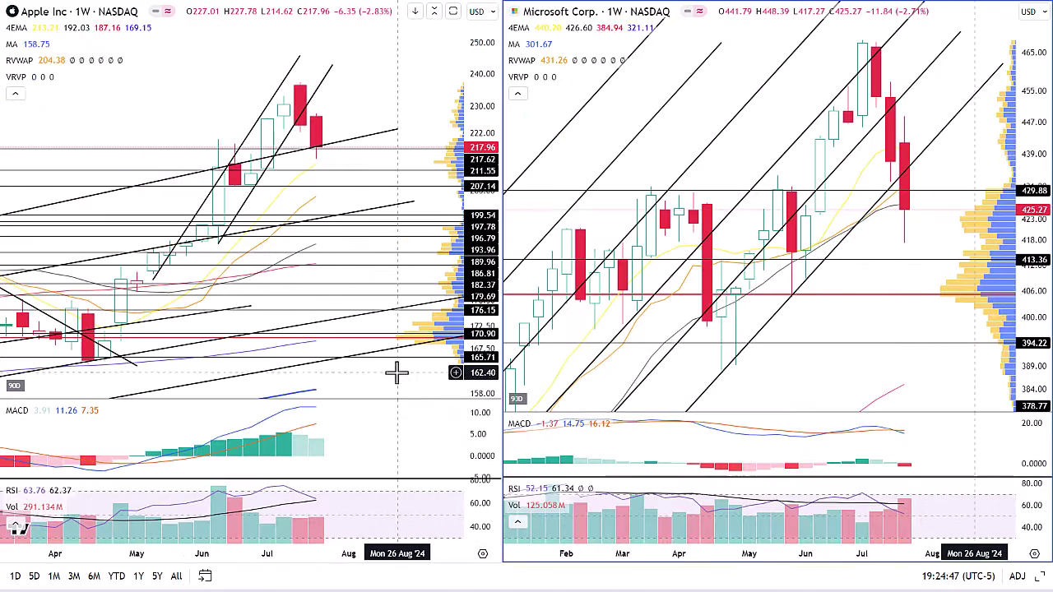
Step: Maximize the RSI and volume pane of the Apple weekly chart
scroll(400, 376, down, 1)
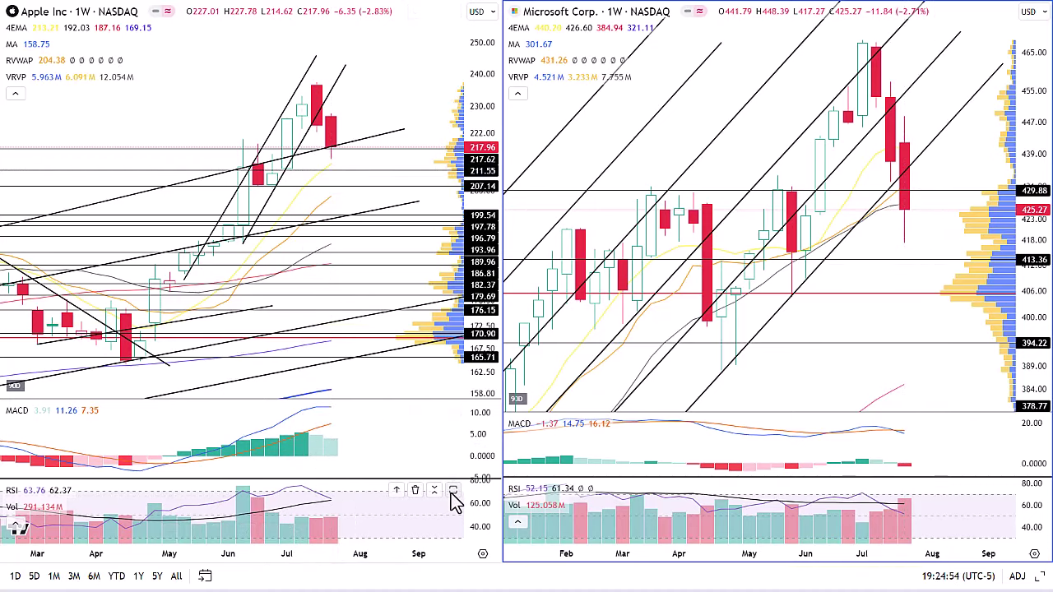
click(453, 492)
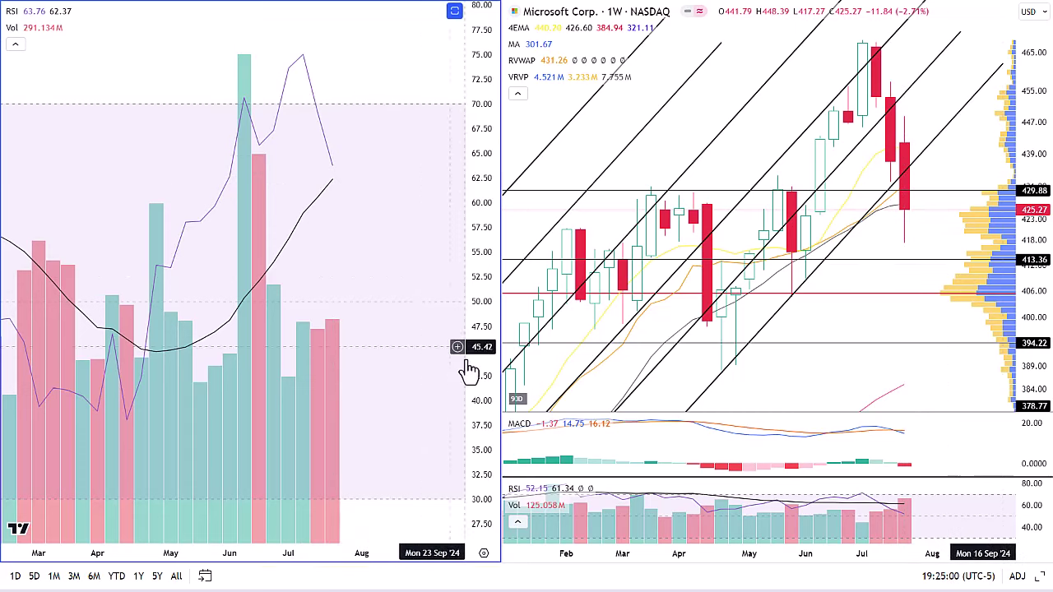
Step: Restore Apple's full pane layout, and examine Microsoft's latest weekly candles against its rising channel lines and nearby horizontal levels
click(454, 11)
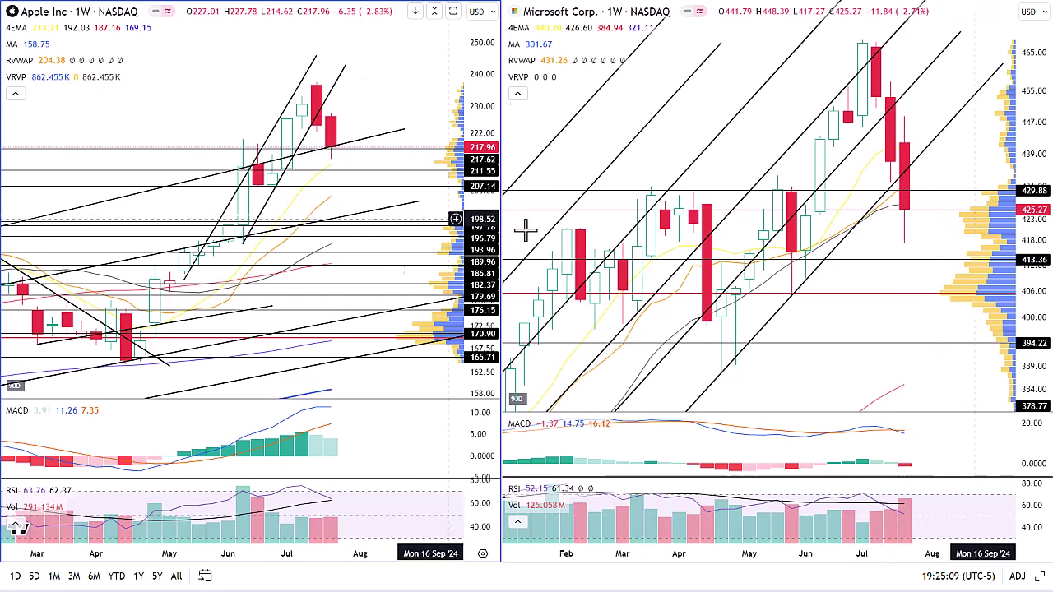
drag(1024, 183, 1025, 239)
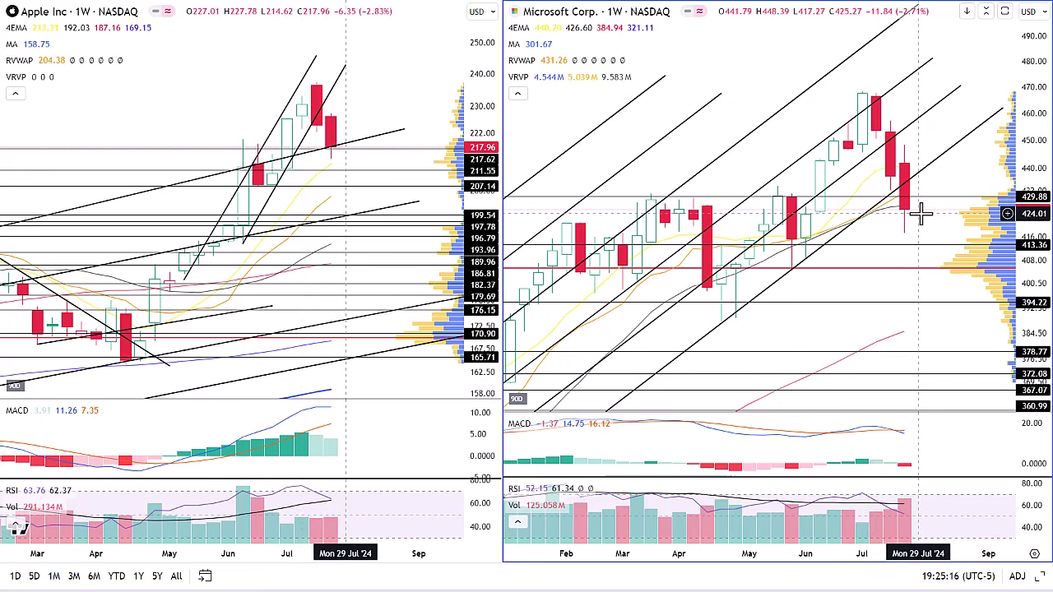
scroll(923, 222, up, 1)
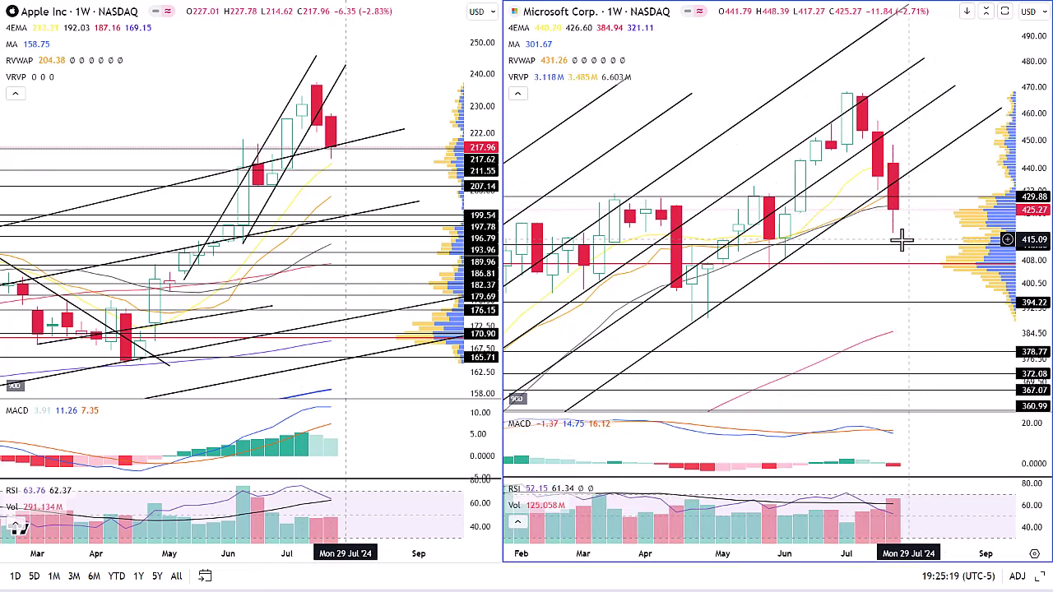
scroll(902, 239, up, 1)
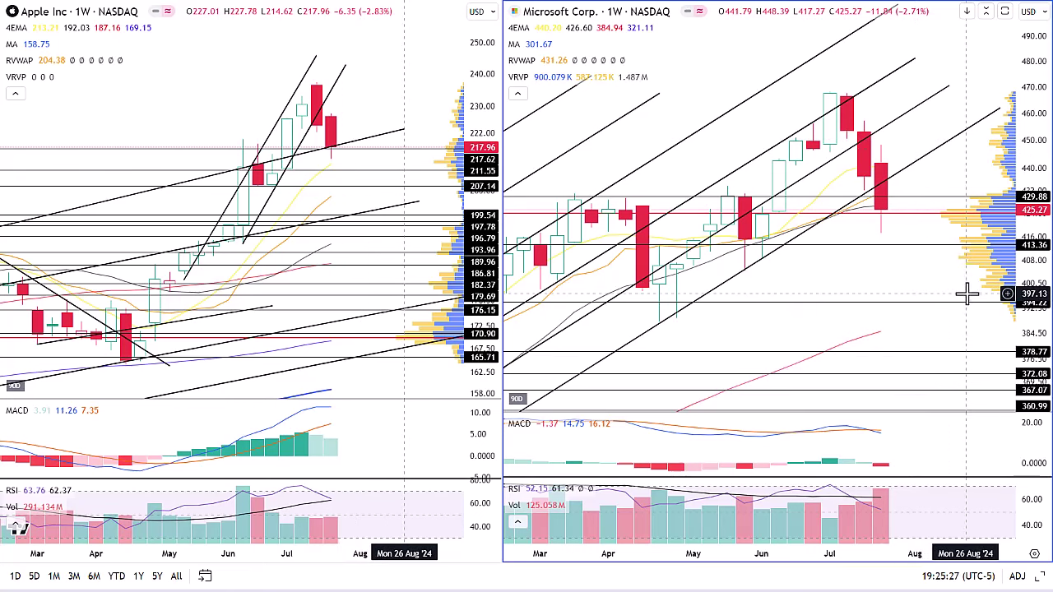
scroll(965, 294, down, 1)
scroll(965, 294, right, 1)
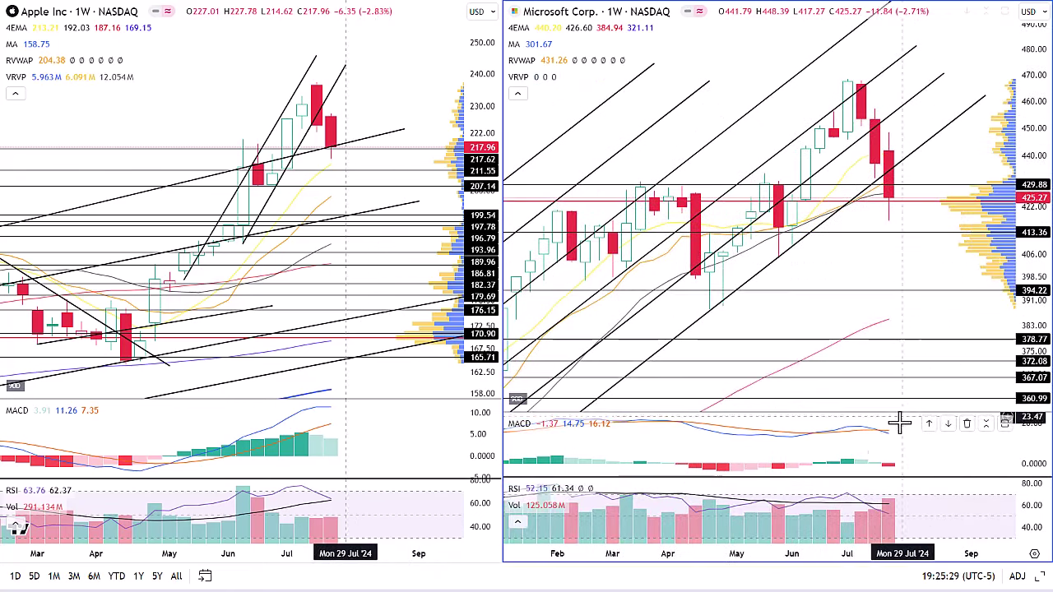
scroll(955, 255, left, 1)
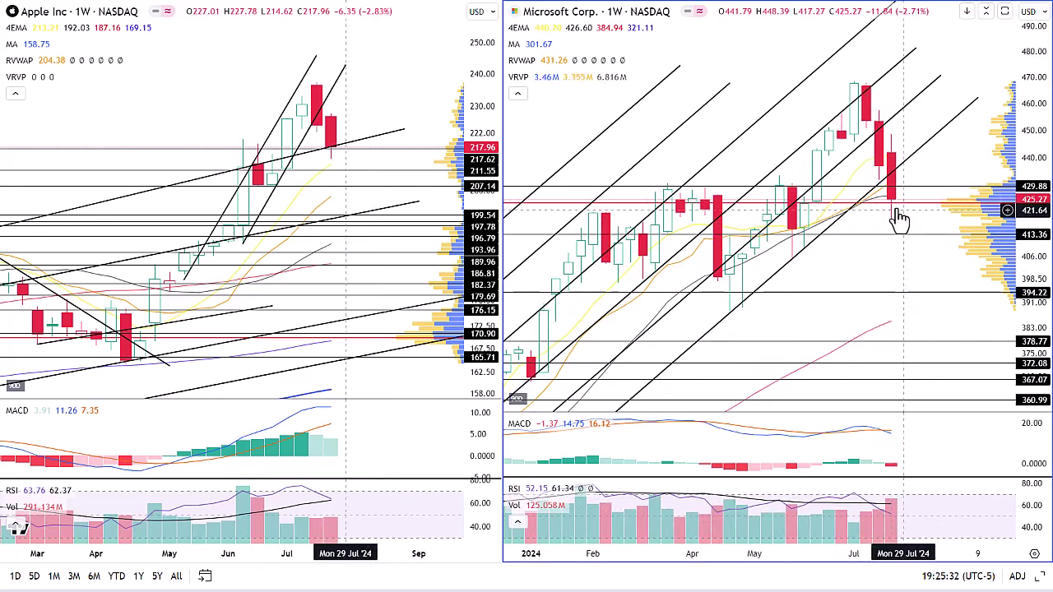
scroll(897, 218, up, 1)
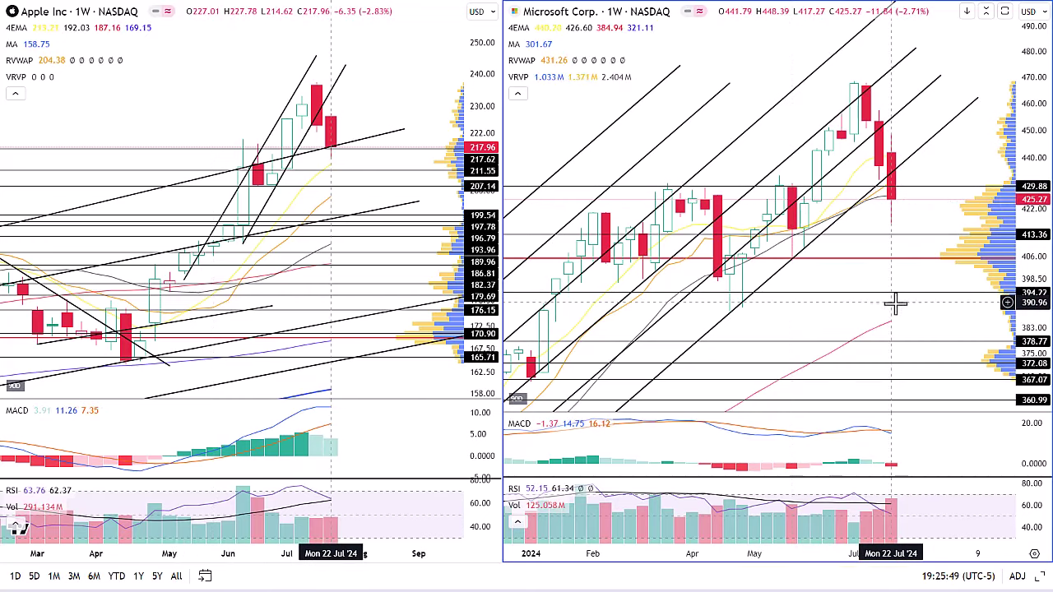
scroll(914, 303, down, 2)
Step: Examine Apple's latest weekly candles up close against its steep rising trendlines and horizontal levels
scroll(392, 297, up, 2)
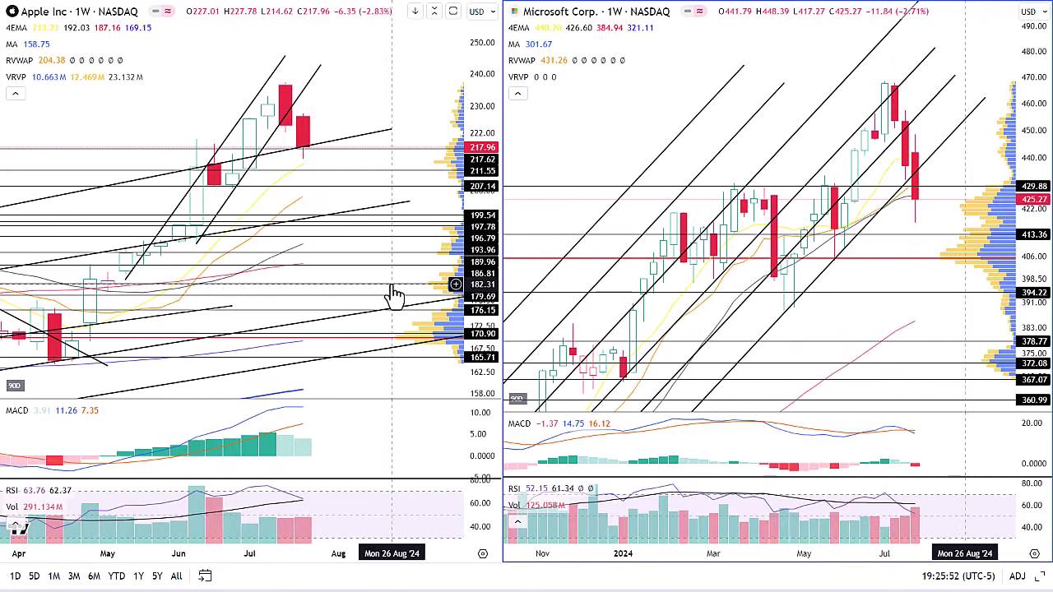
drag(426, 205, 447, 235)
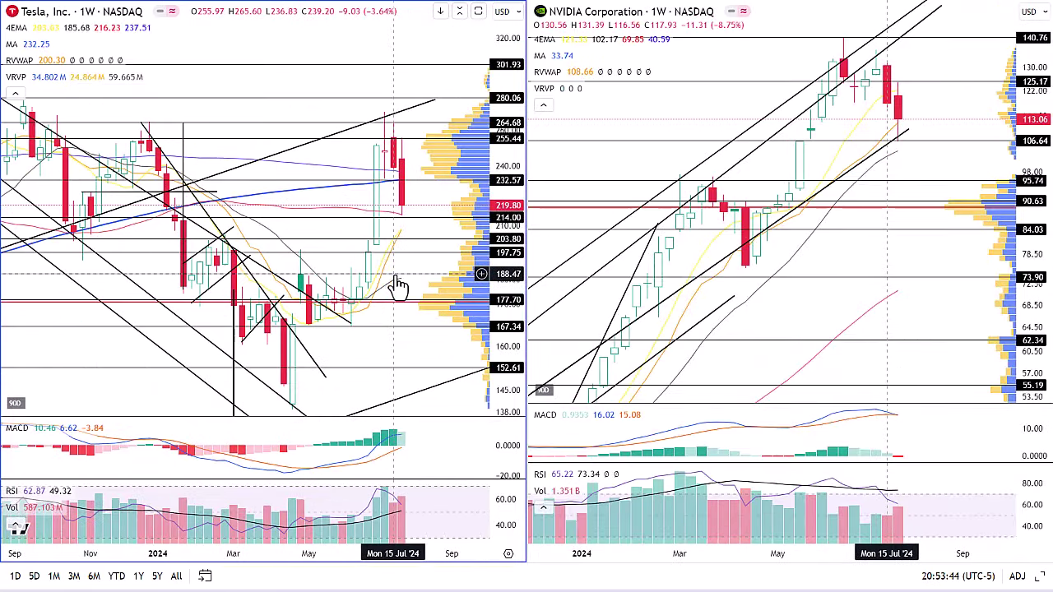
Step: Examine Tesla's latest weekly candles against its moving averages, rising trendlines and horizontal levels, with the price scale compressed
drag(511, 237, 511, 263)
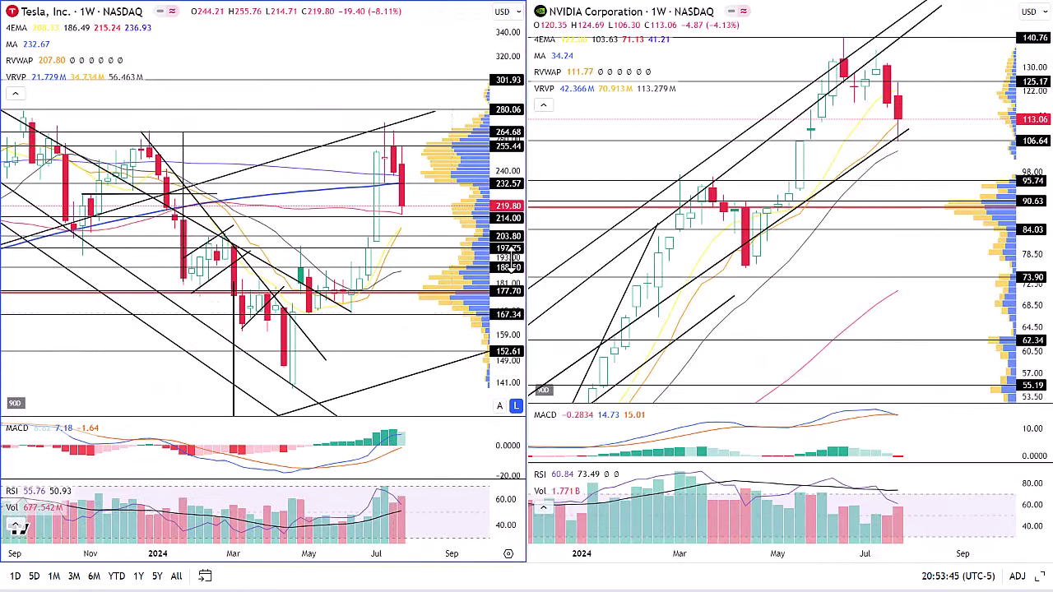
click(394, 349)
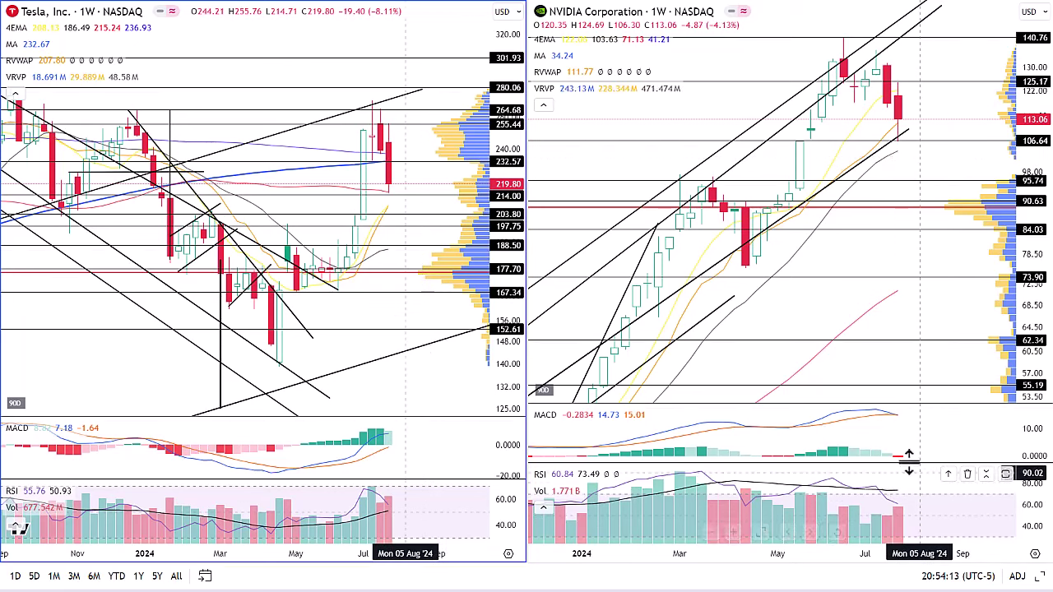
drag(400, 213, 381, 211)
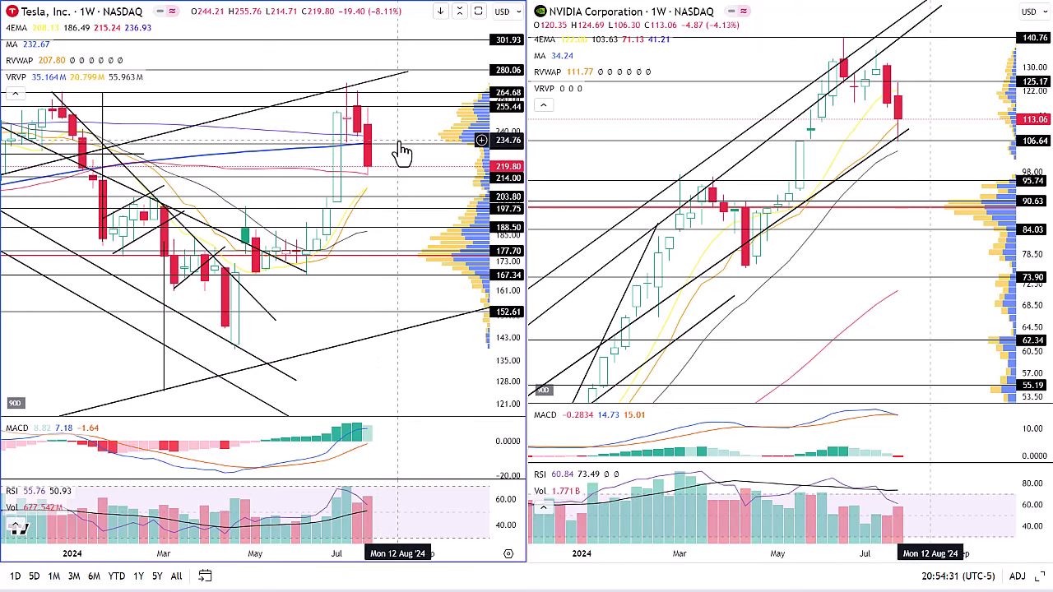
scroll(399, 247, up, 2)
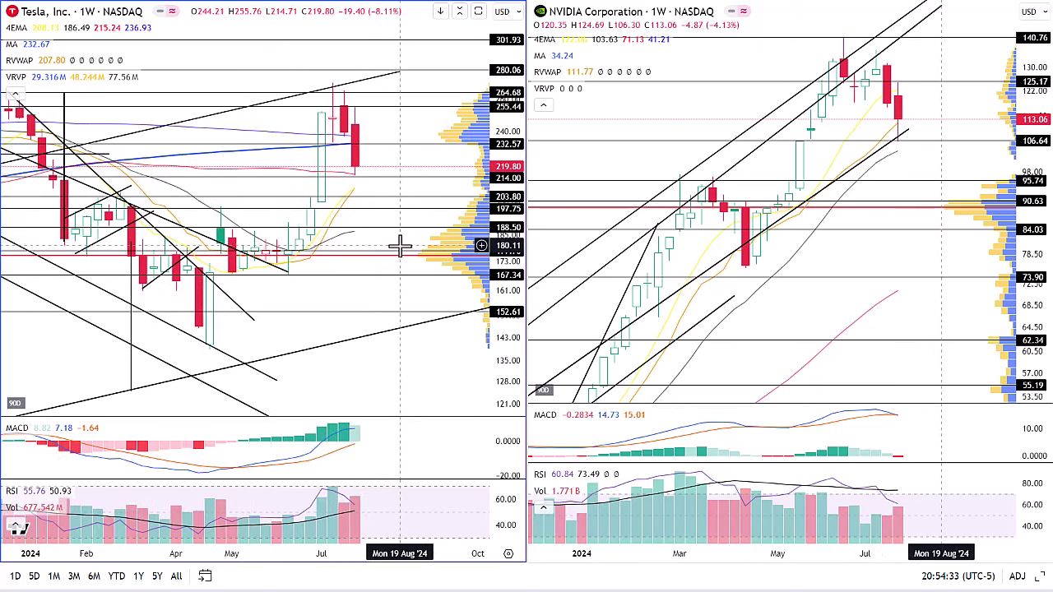
drag(400, 176, 414, 183)
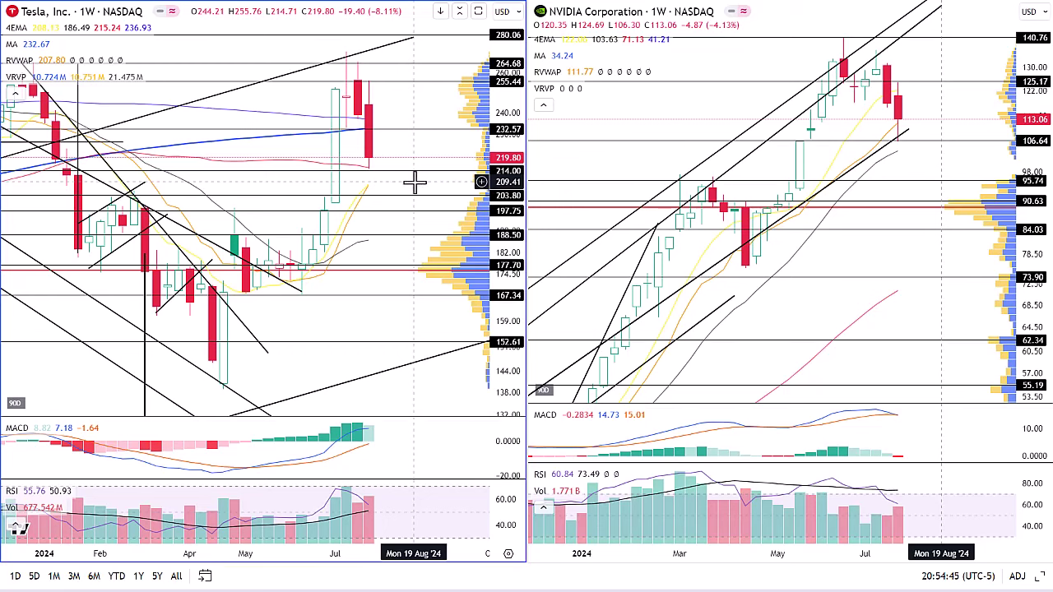
scroll(430, 198, up, 1)
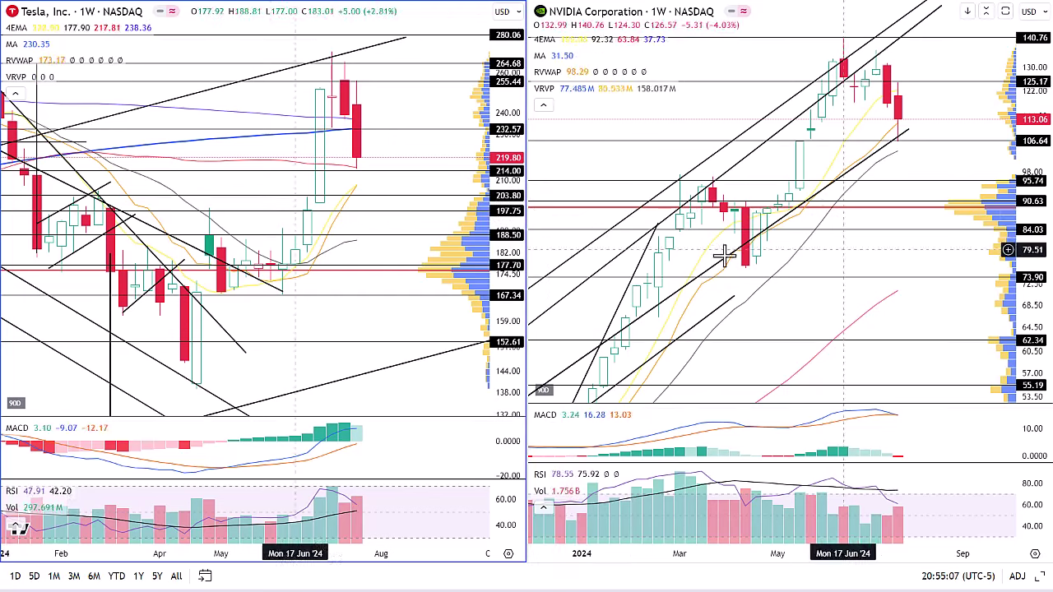
Step: Widen the NVIDIA chart and examine its latest weekly candles against the rising channel and the 106.64 level
drag(526, 251, 483, 253)
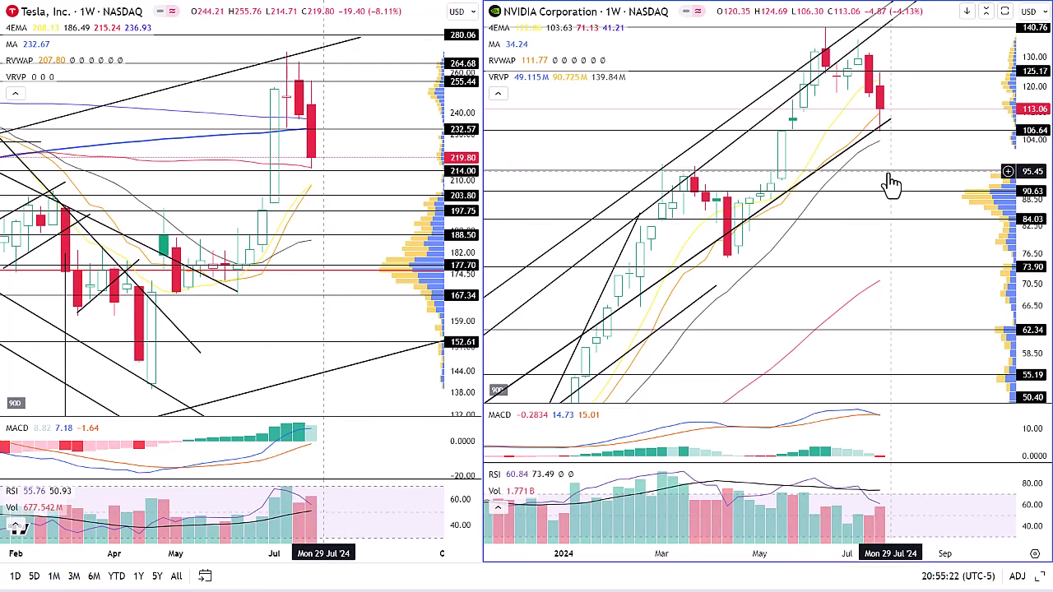
drag(885, 161, 860, 136)
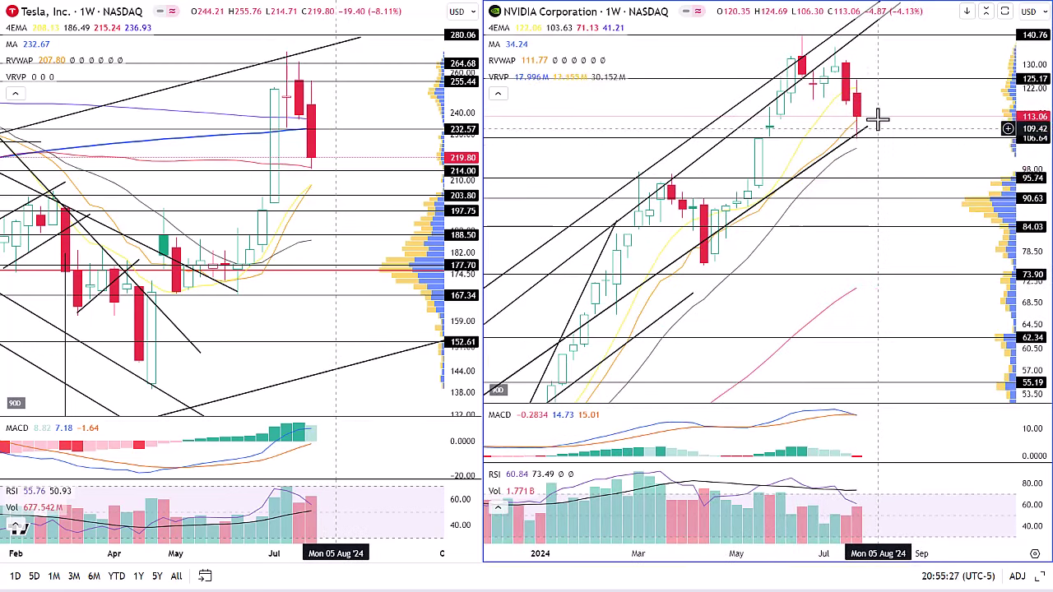
drag(884, 85, 865, 117)
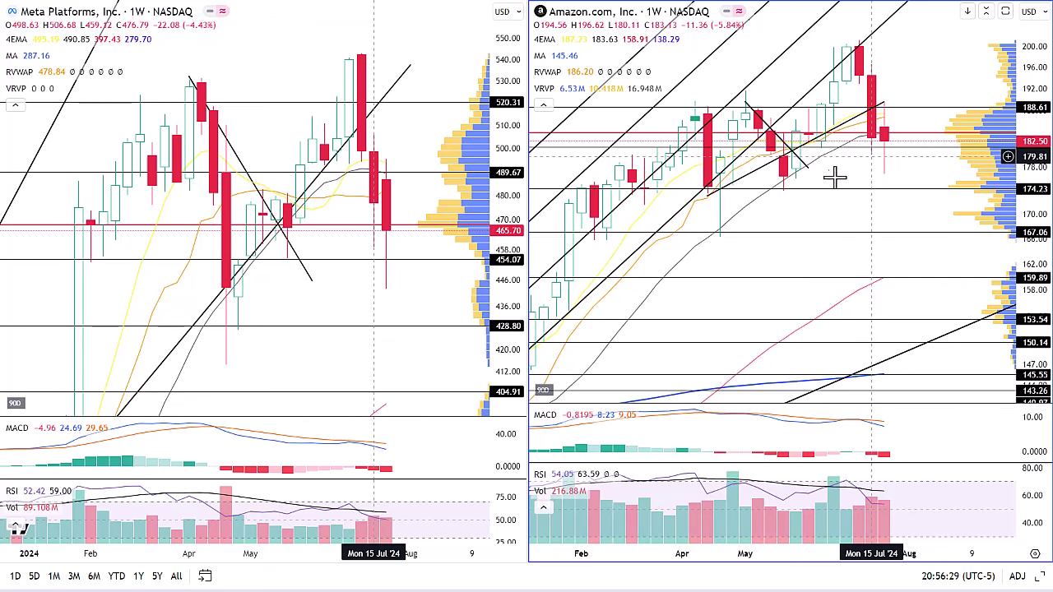
Step: Examine the latest weekly candles of Amazon and Meta against their trendlines, moving averages and horizontal levels
drag(835, 177, 886, 164)
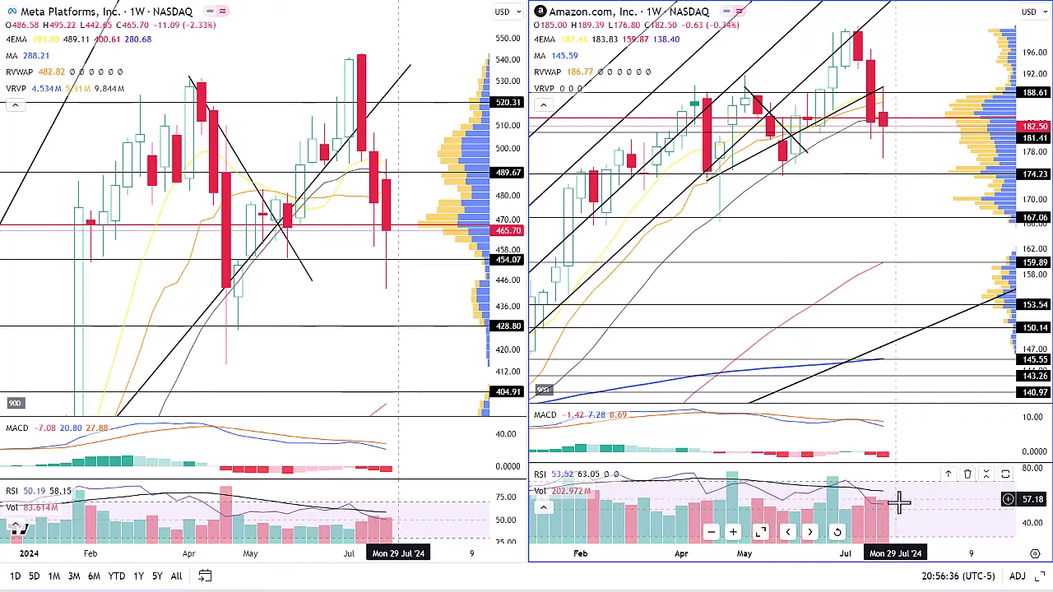
drag(864, 201, 848, 241)
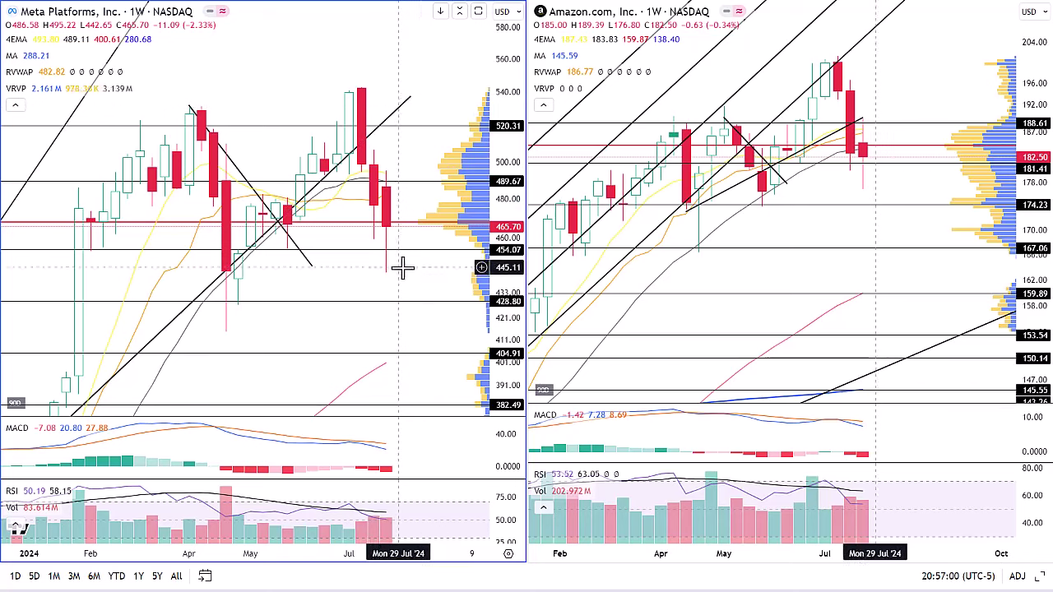
drag(404, 266, 392, 230)
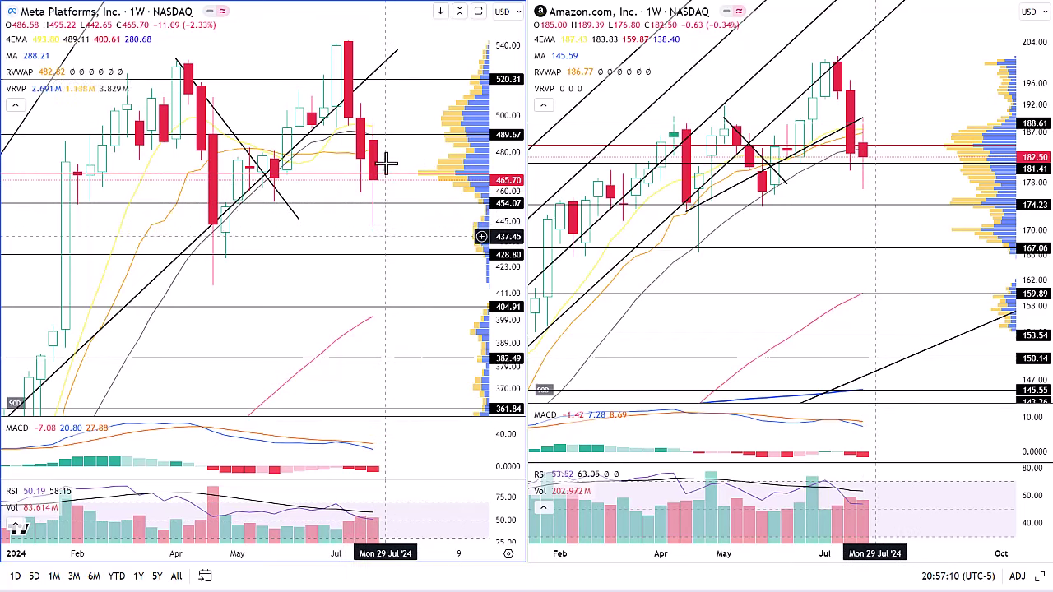
drag(385, 164, 403, 168)
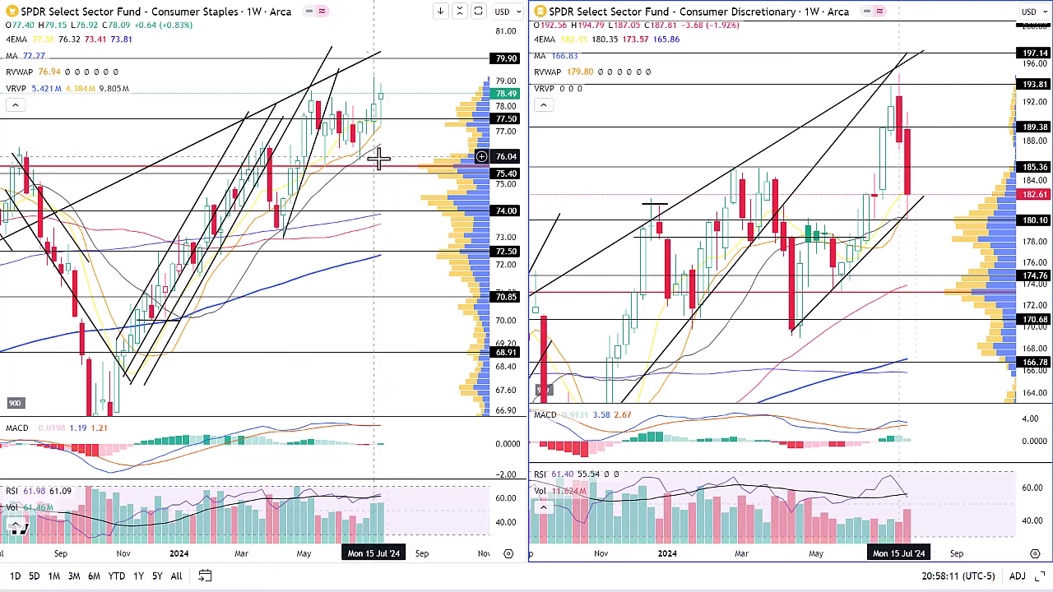
Step: Examine the recent weekly candles of the Consumer Staples sector fund up close against its rising trendlines and horizontal levels
scroll(382, 160, up, 3)
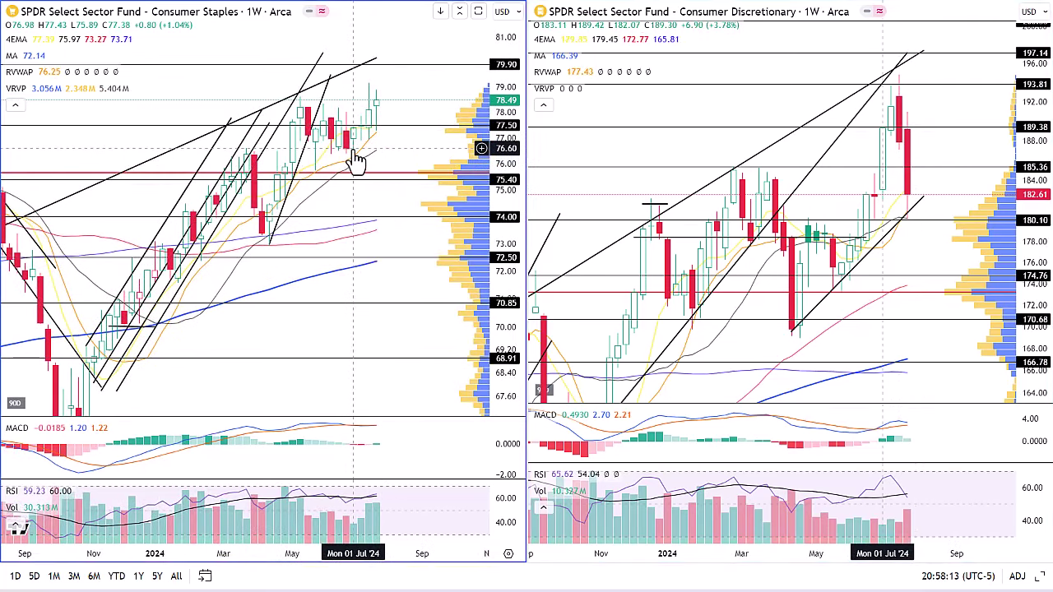